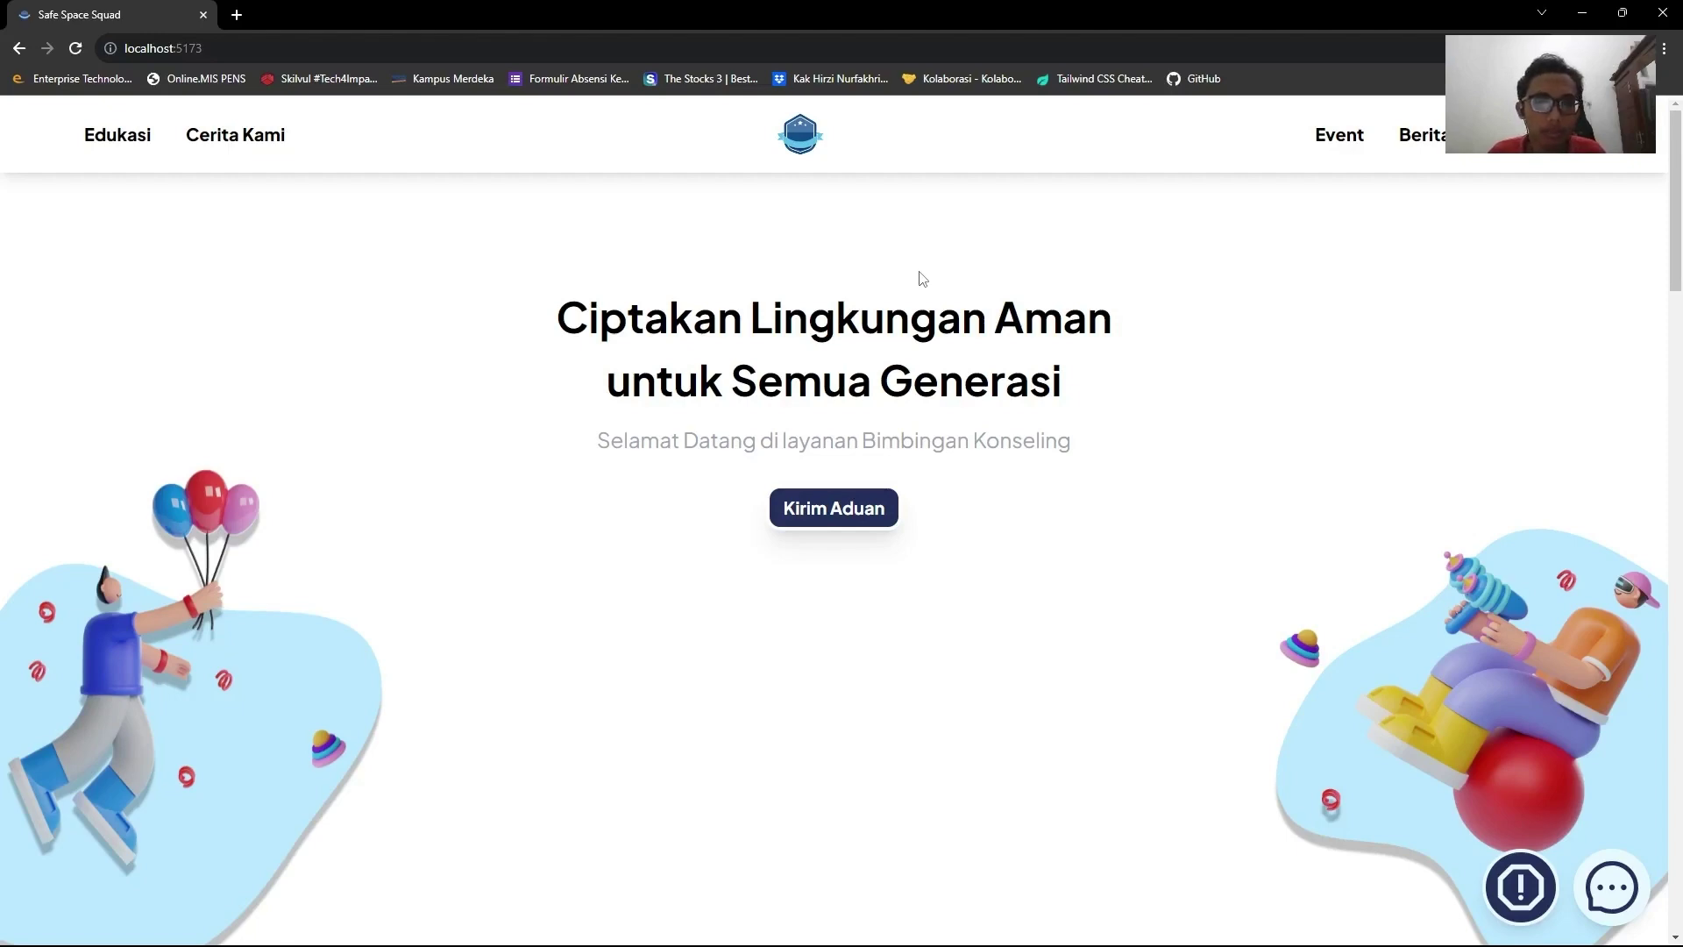
pyautogui.scroll(-2, 922, 279)
pyautogui.scroll(2, 922, 279)
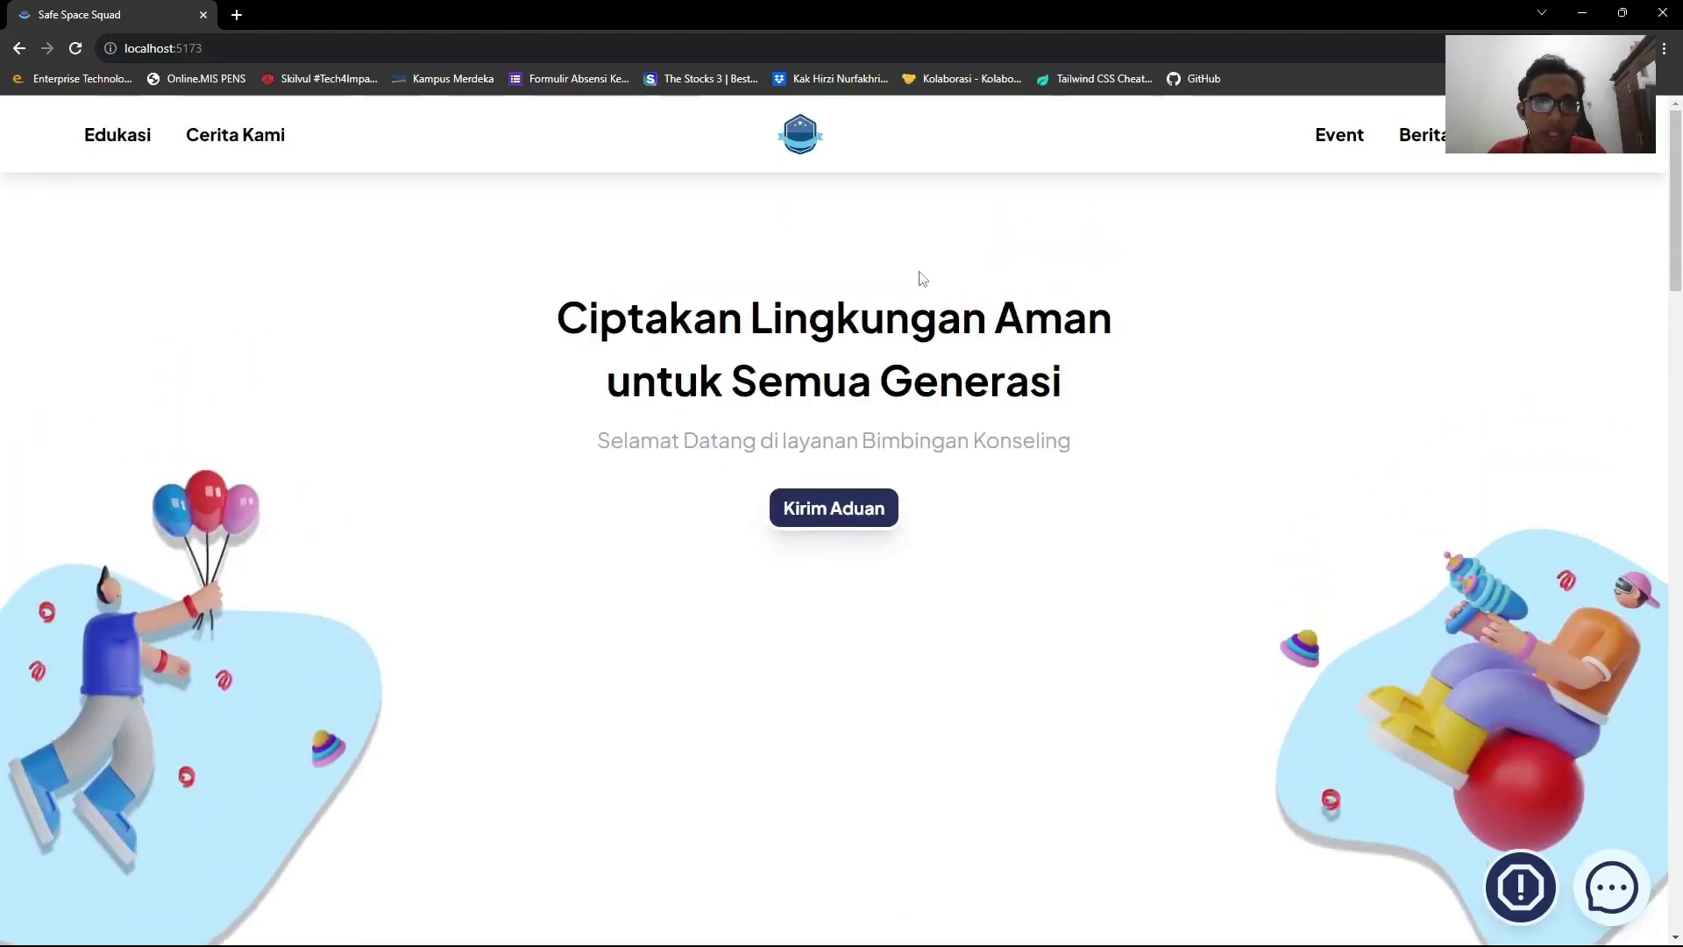
pyautogui.scroll(-4, 922, 279)
pyautogui.scroll(-4, 922, 279)
pyautogui.scroll(8, 922, 278)
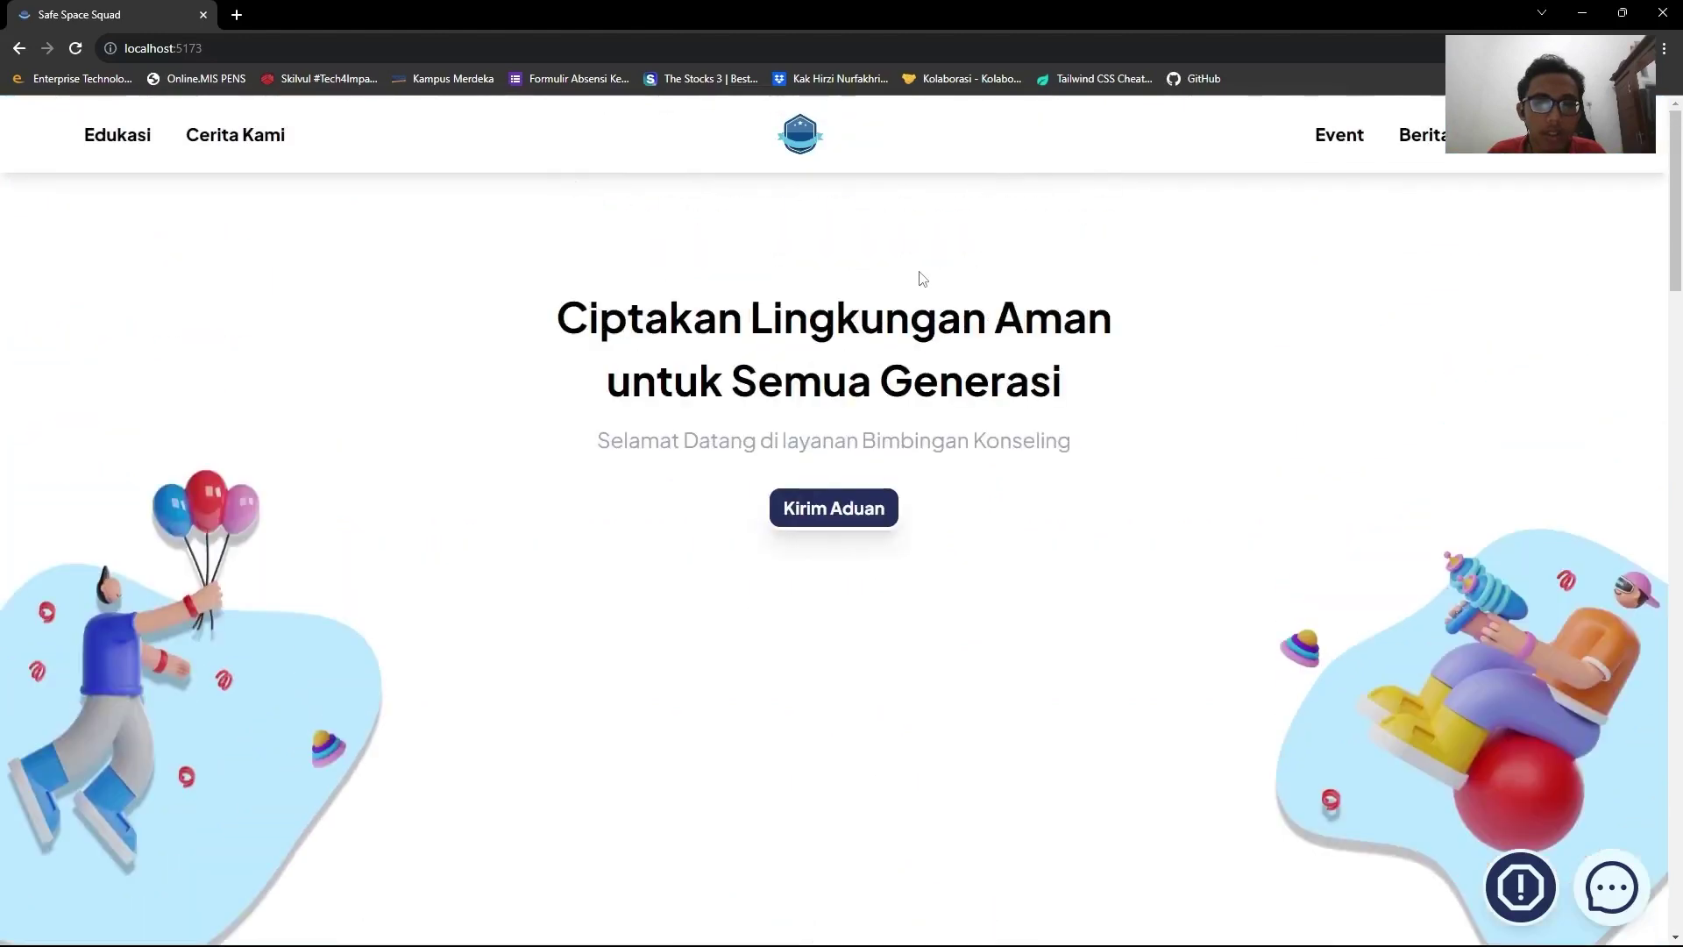
pyautogui.scroll(-8, 936, 251)
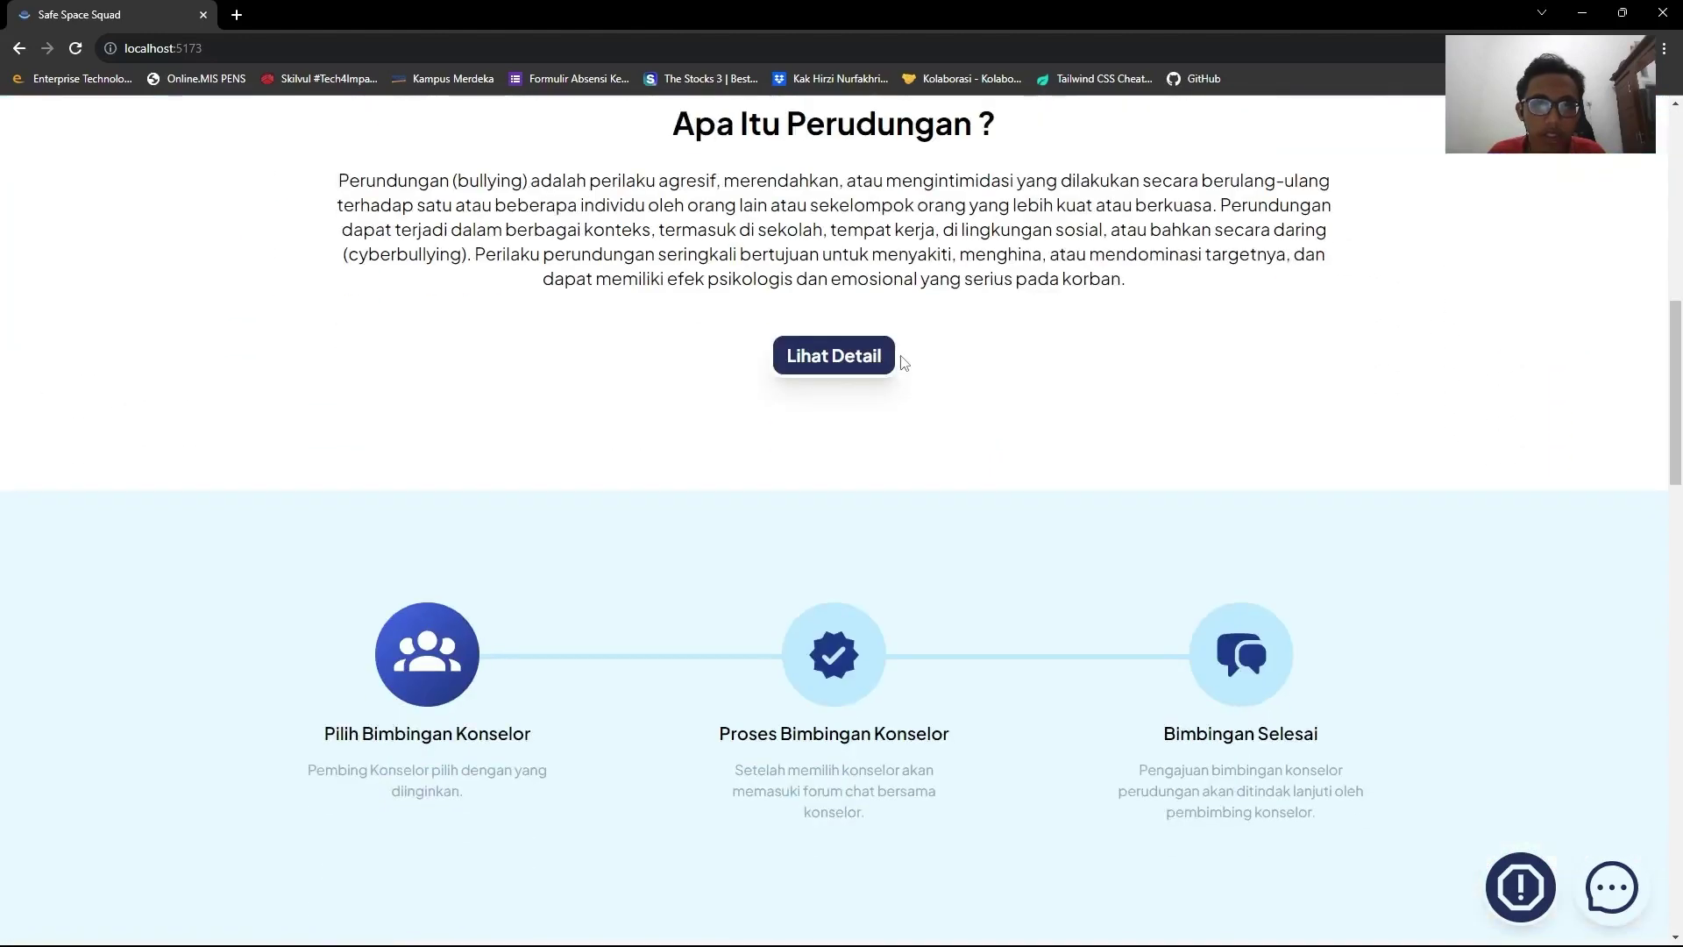
pyautogui.scroll(5, 904, 361)
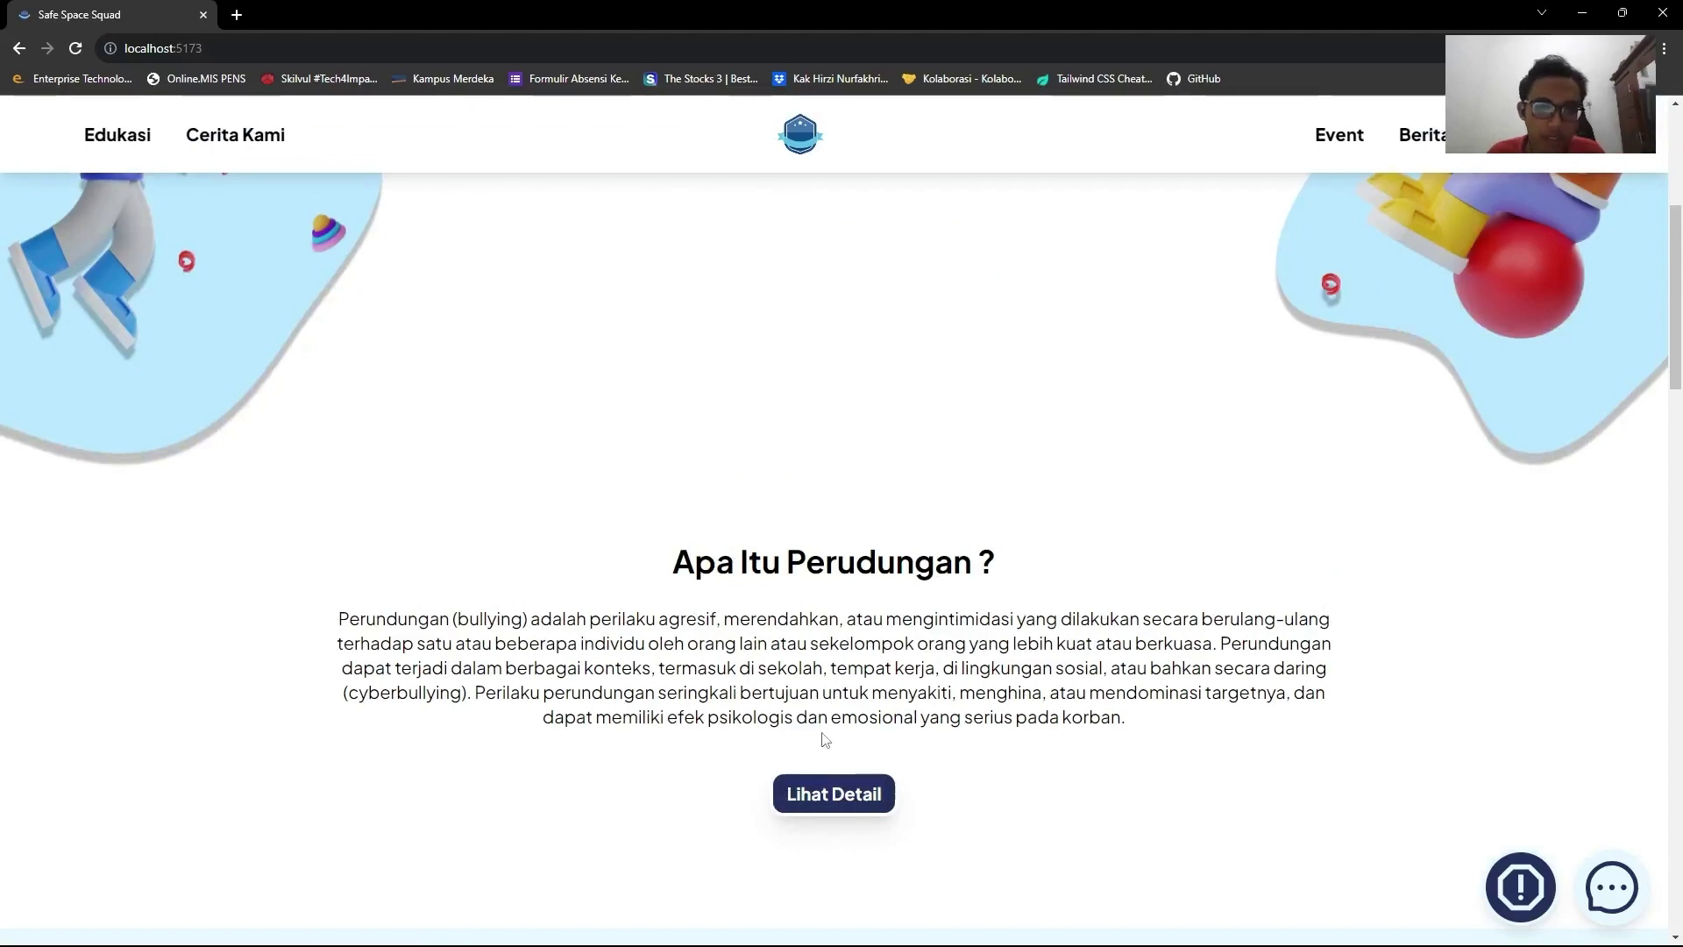
pyautogui.scroll(-9, 820, 743)
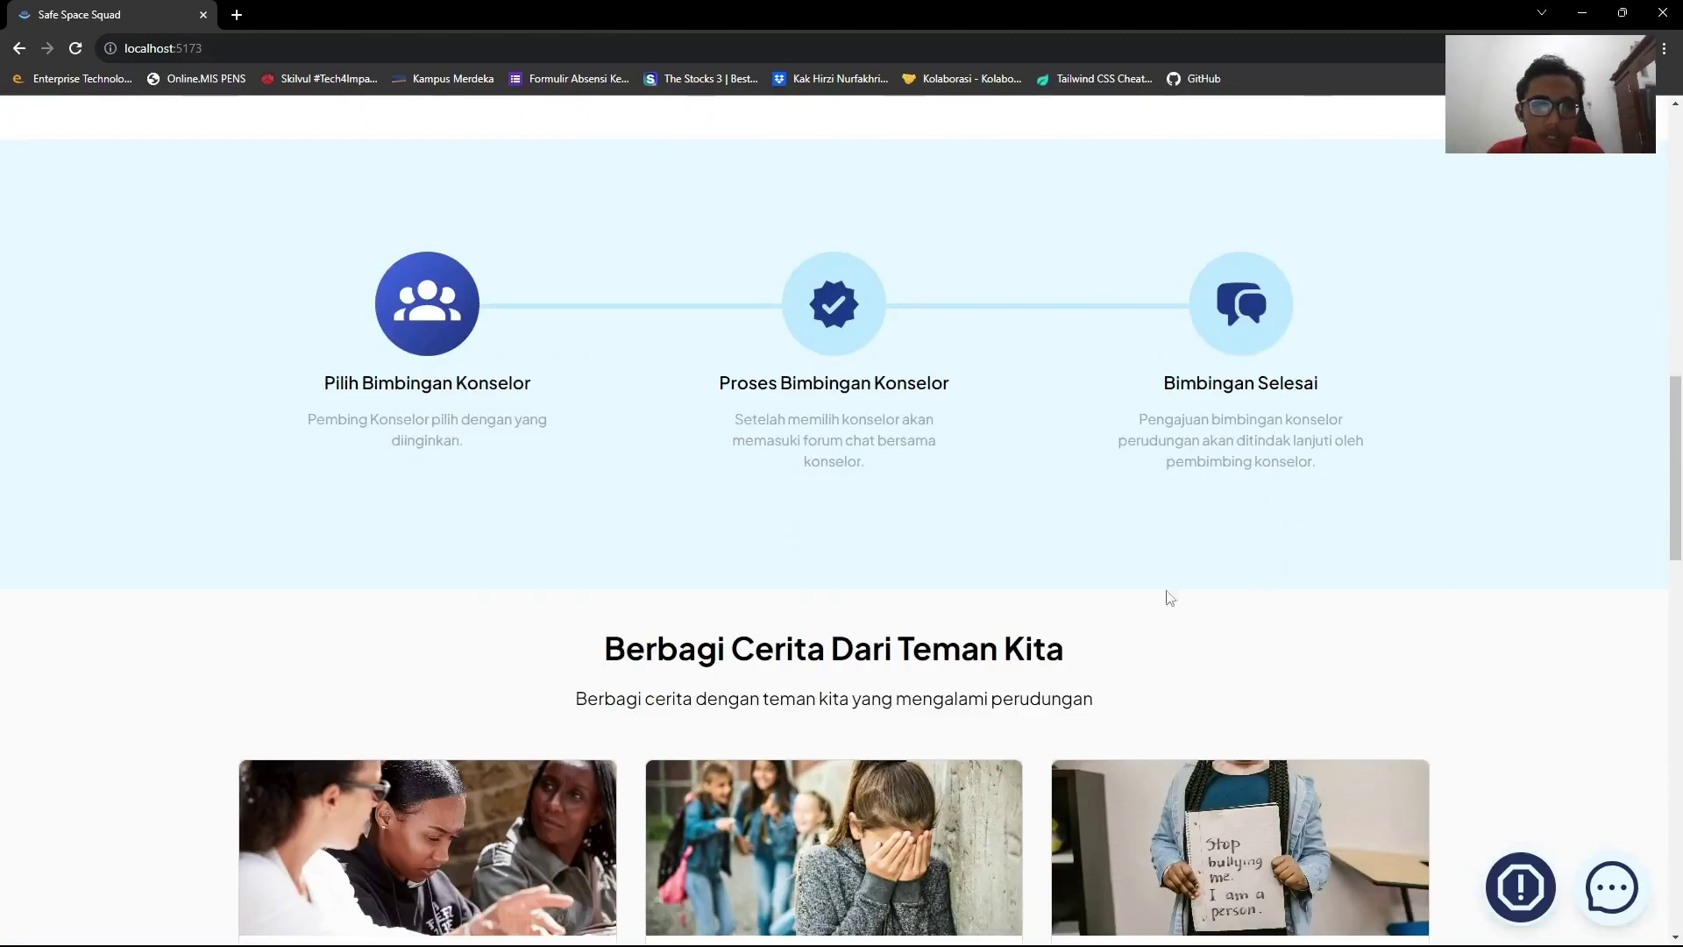
pyautogui.scroll(-5, 919, 562)
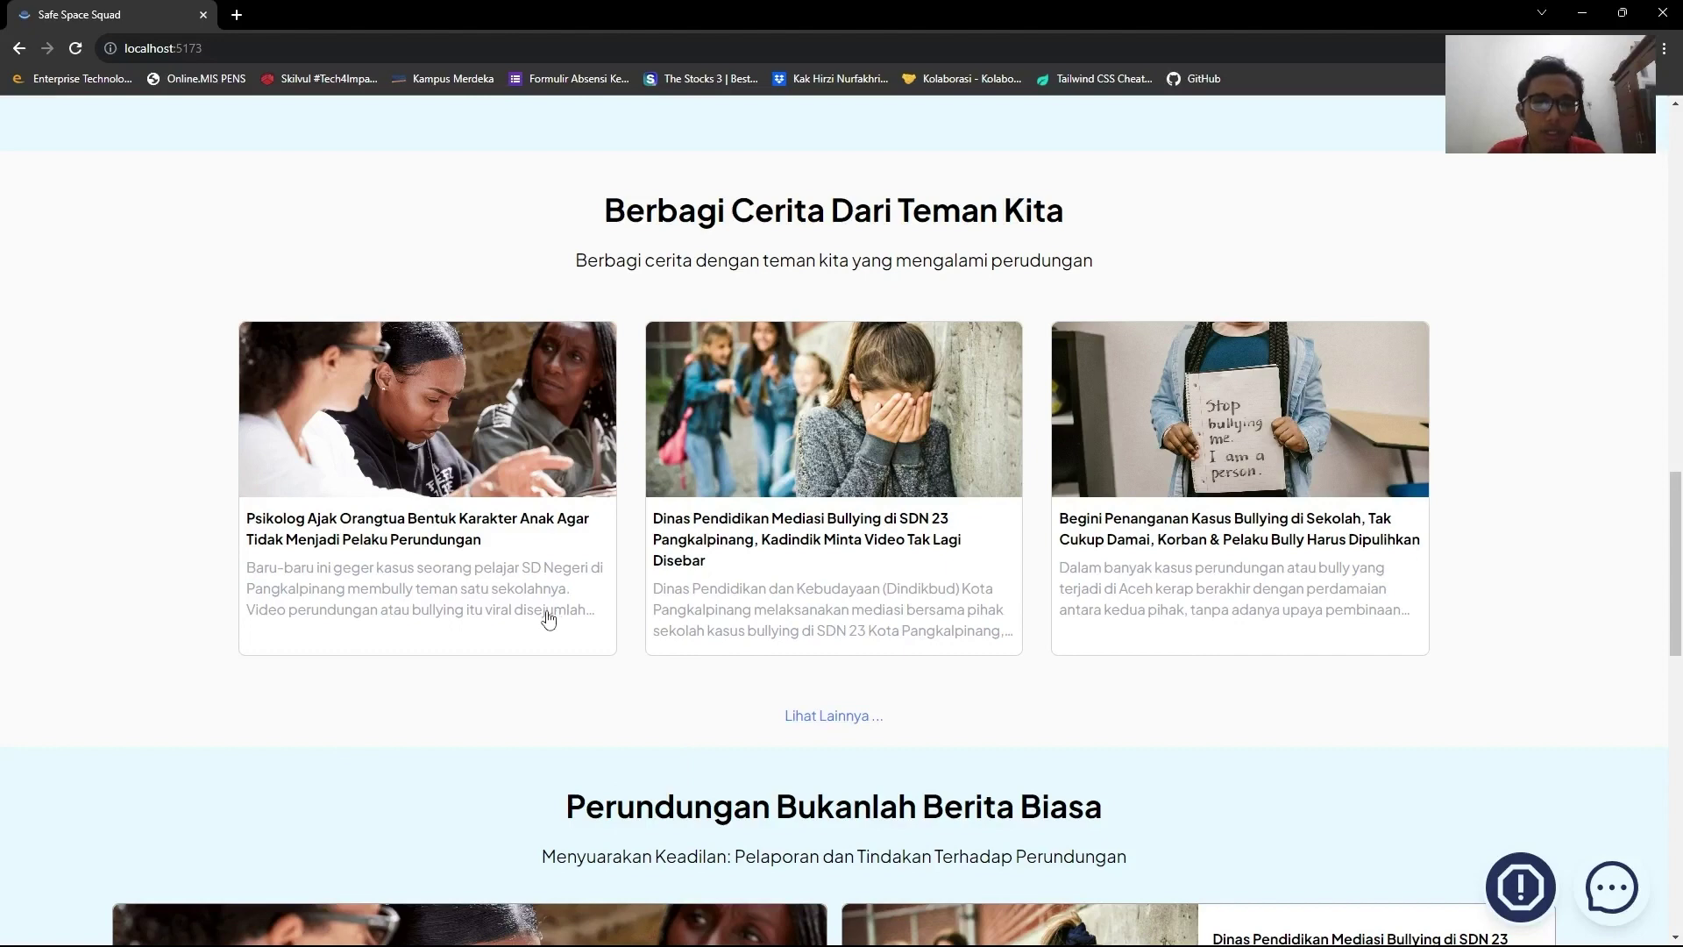
pyautogui.scroll(-7, 548, 618)
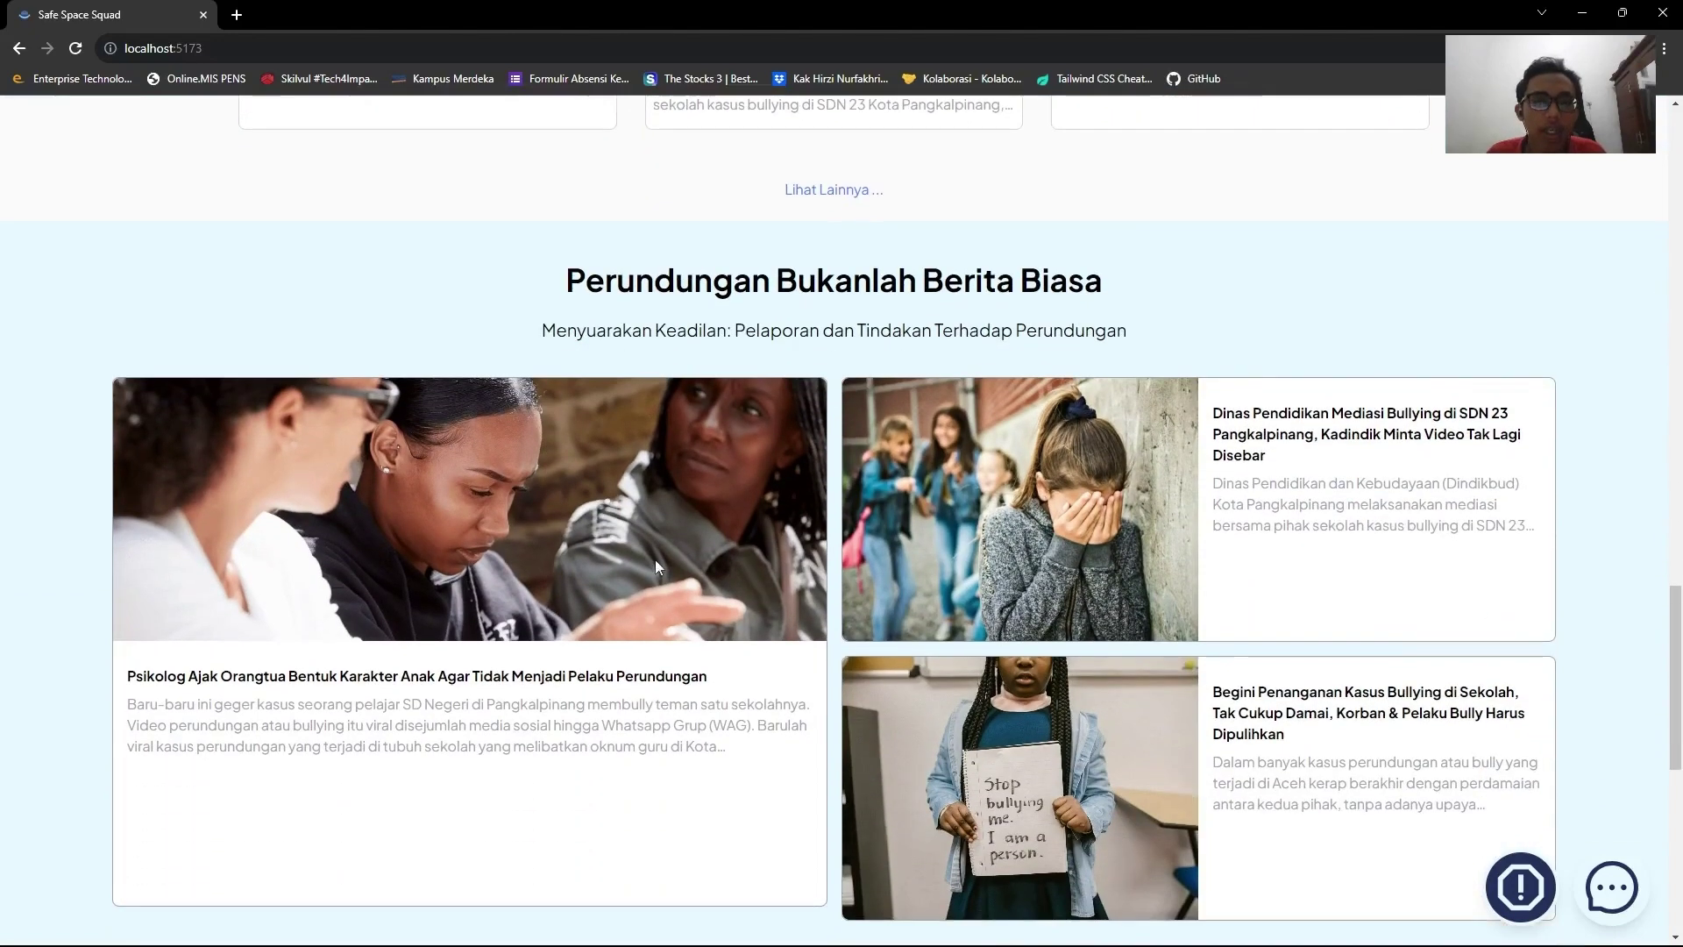
pyautogui.scroll(-2, 658, 566)
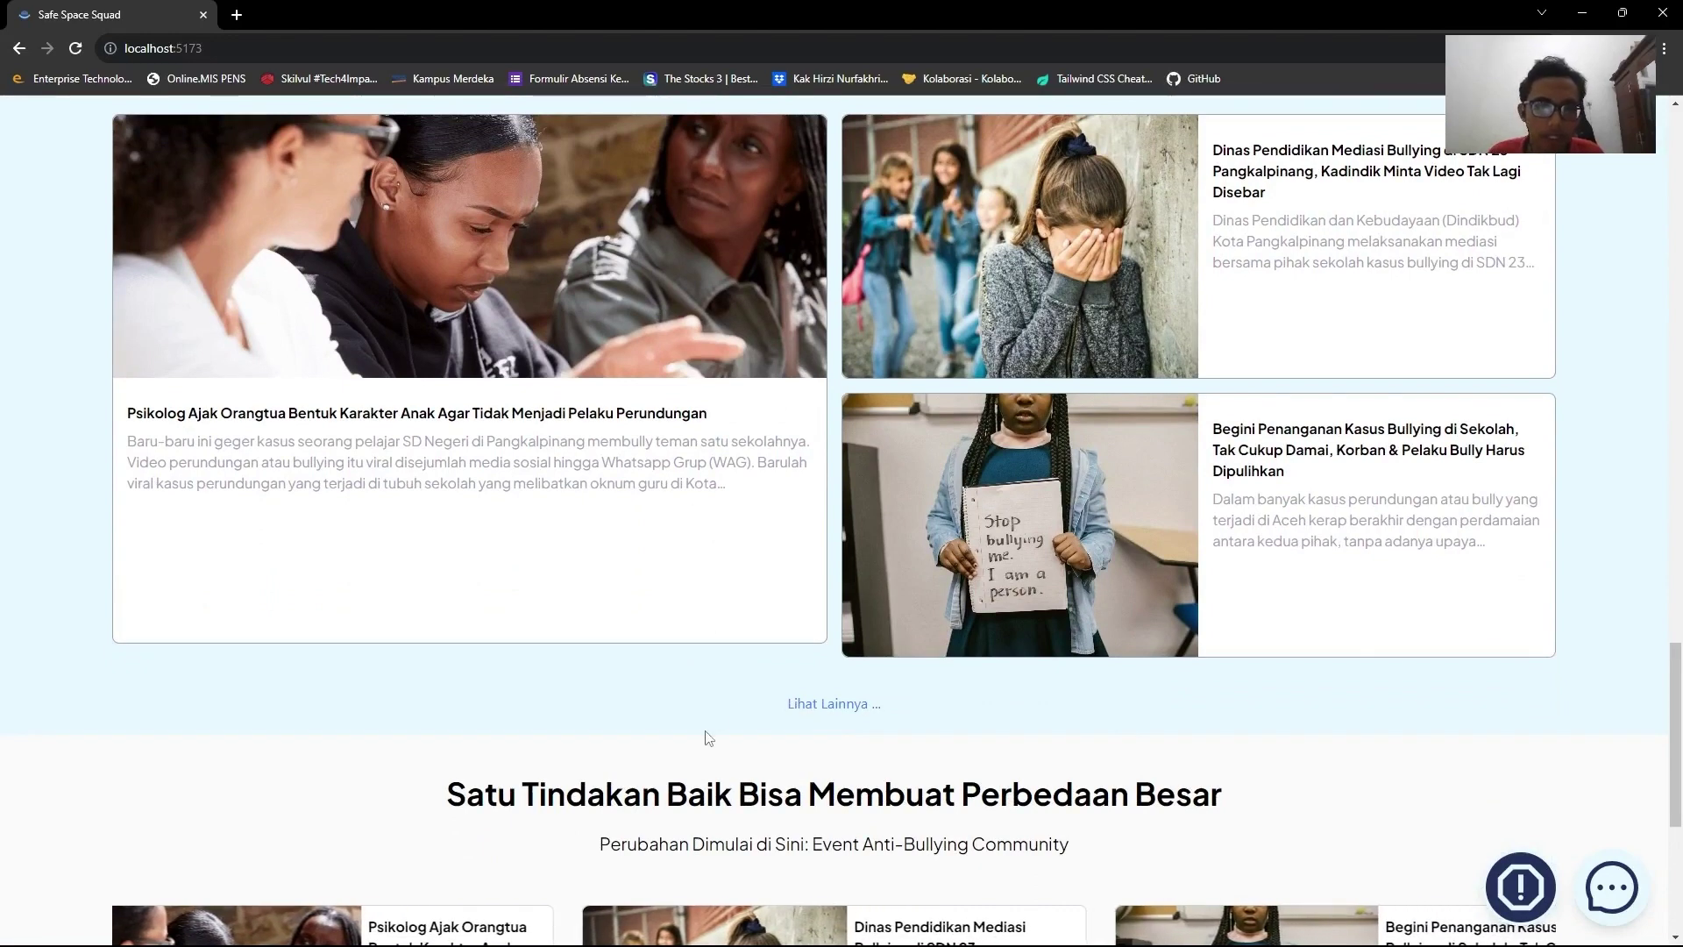
pyautogui.scroll(-5, 706, 728)
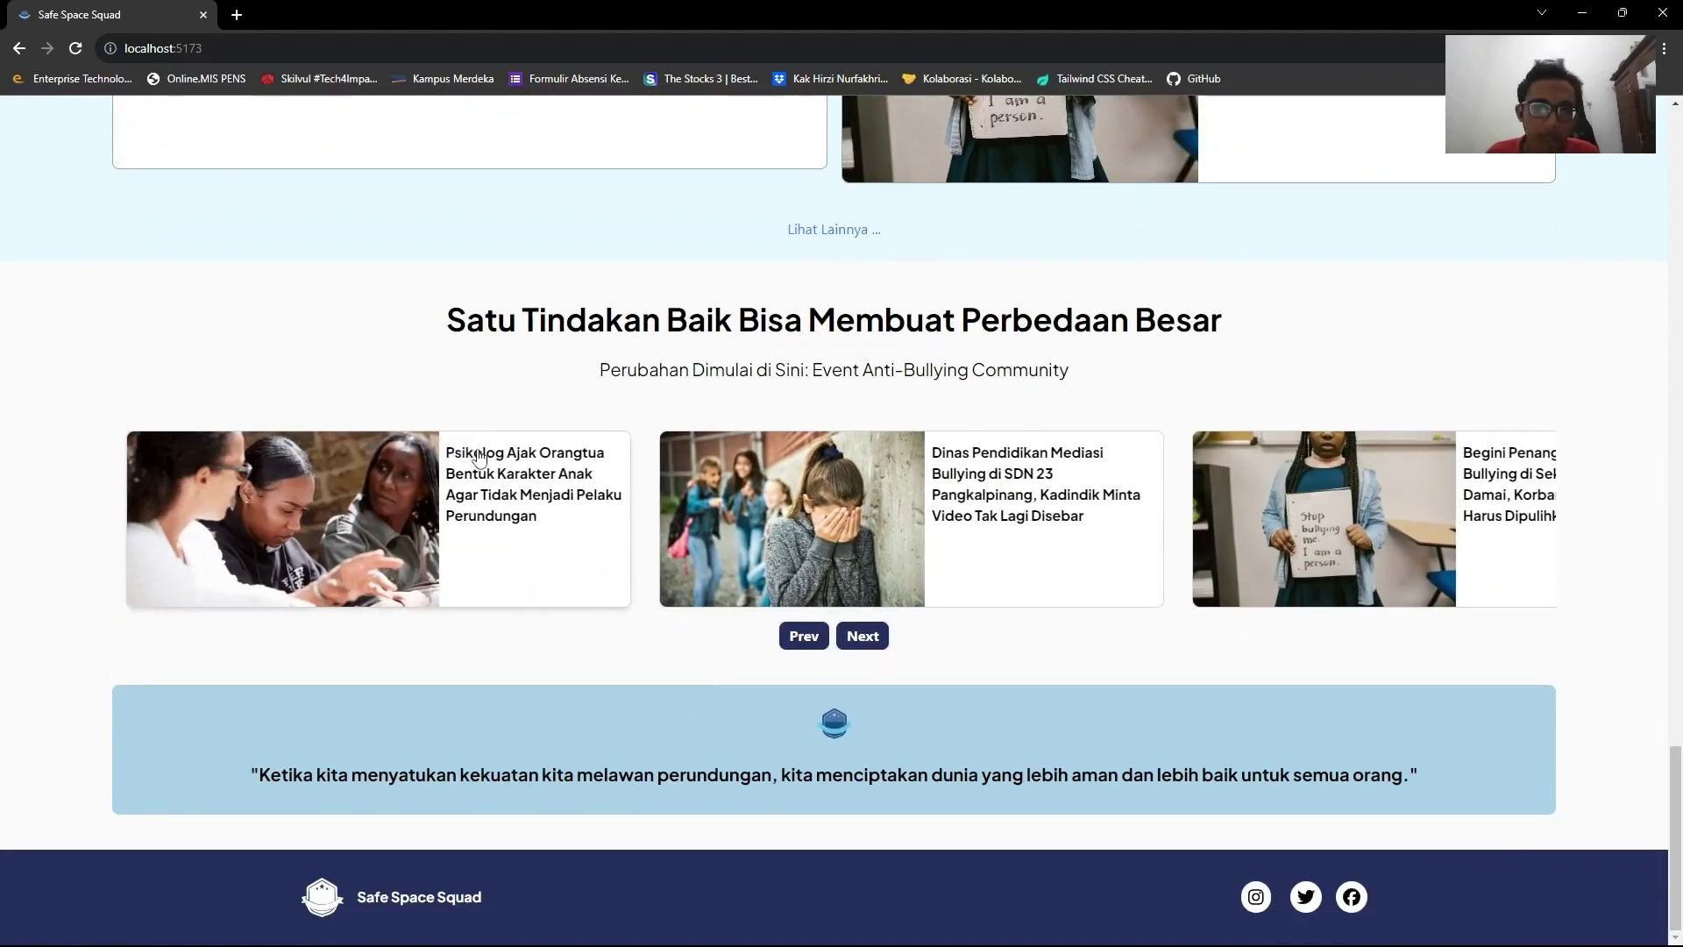
pyautogui.scroll(20, 892, 346)
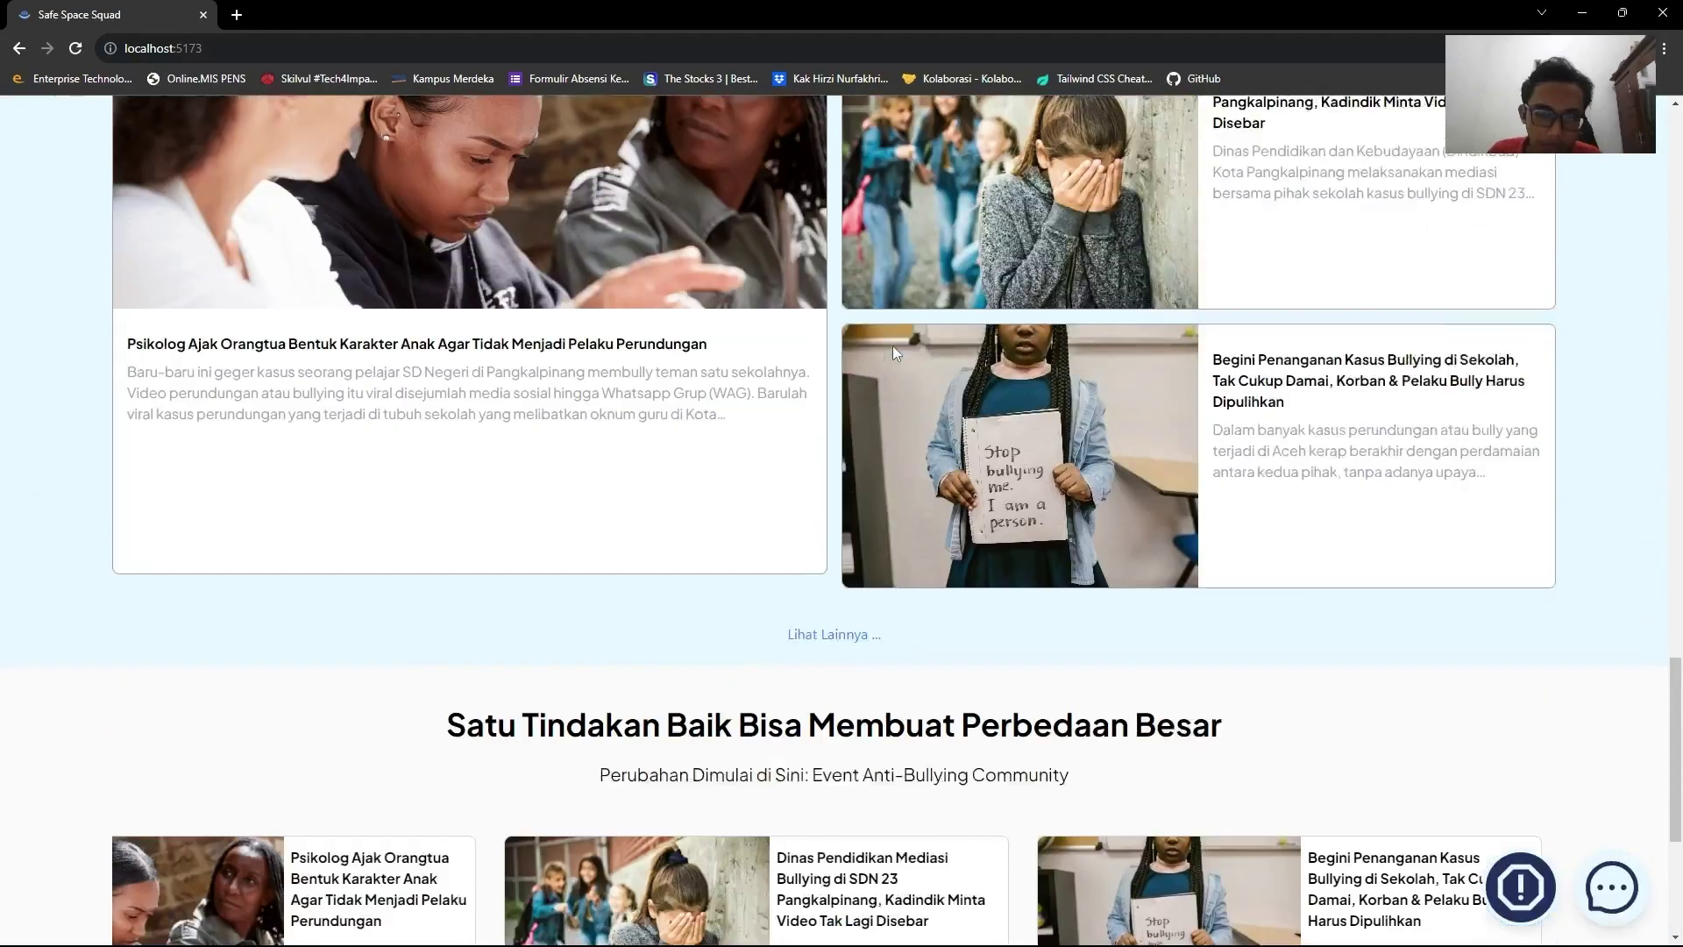
pyautogui.scroll(10, 894, 354)
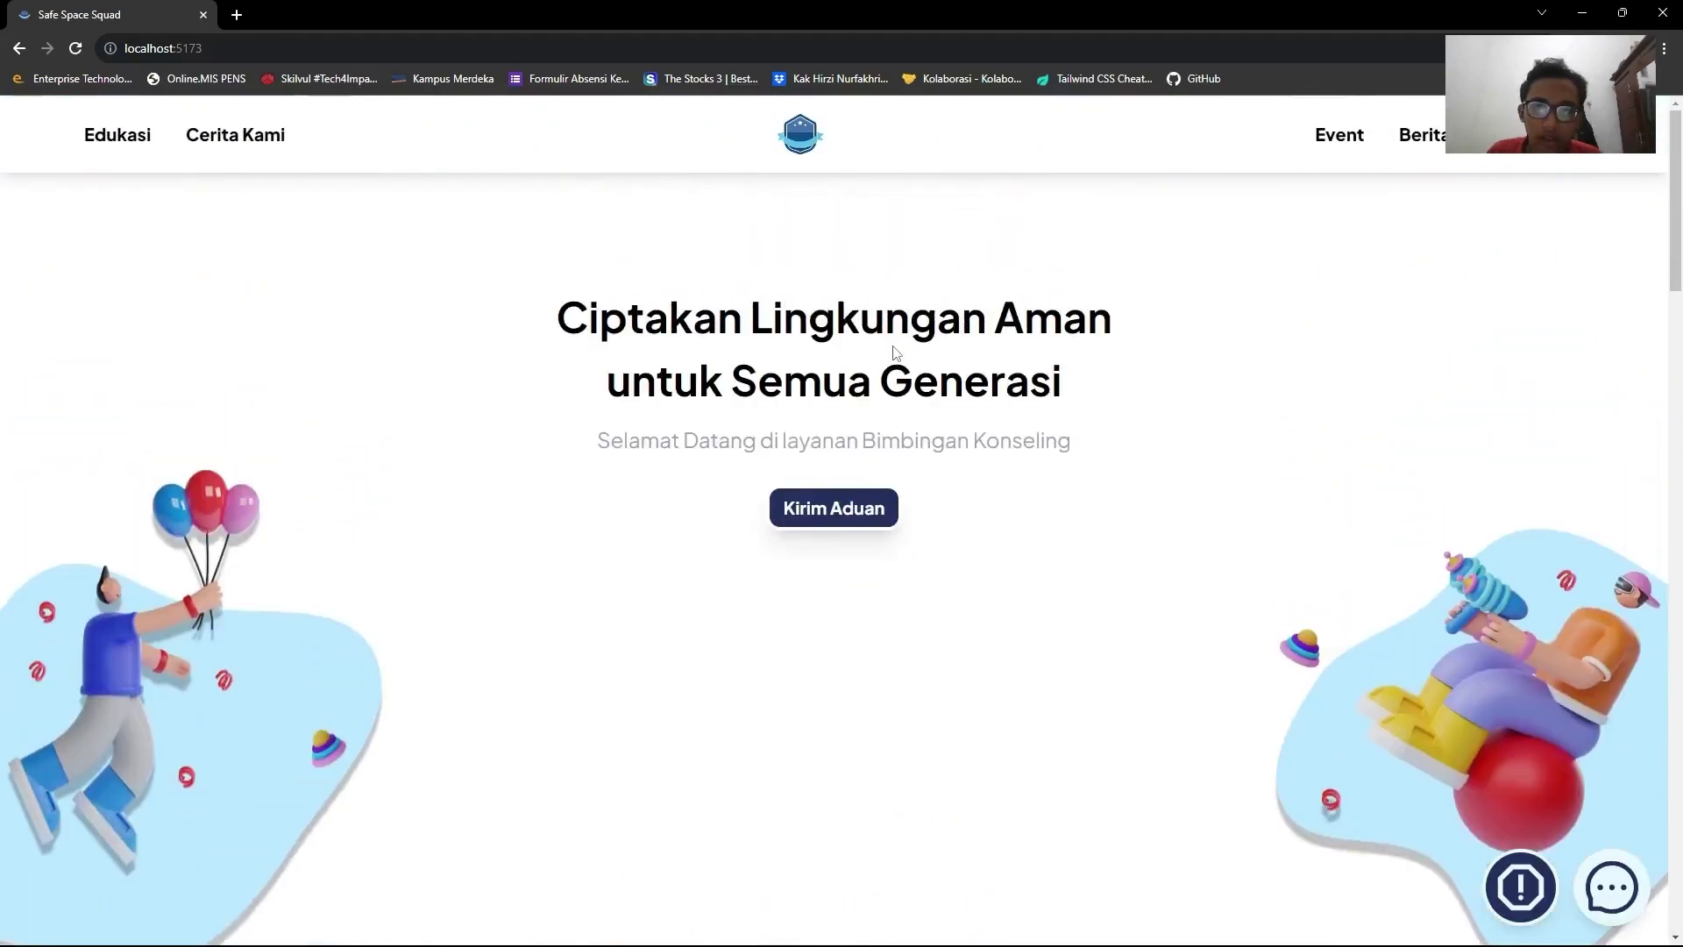
# Sign in to start a report, using the saved account email and the account password.
pyautogui.click(855, 506)
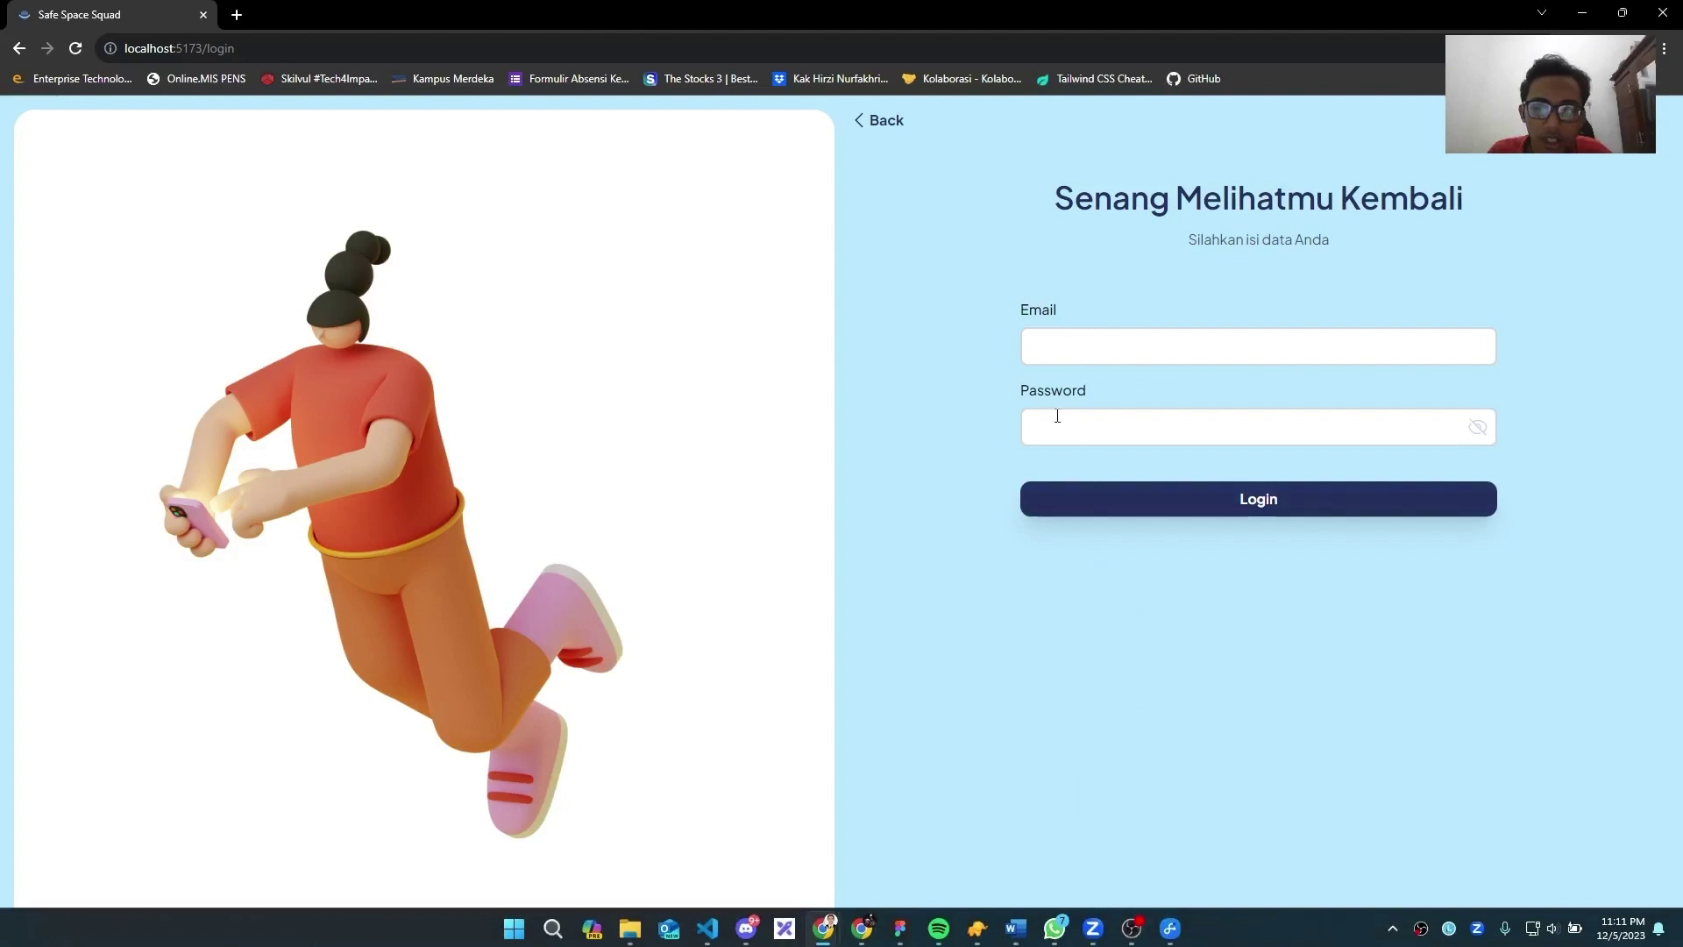
pyautogui.click(1044, 348)
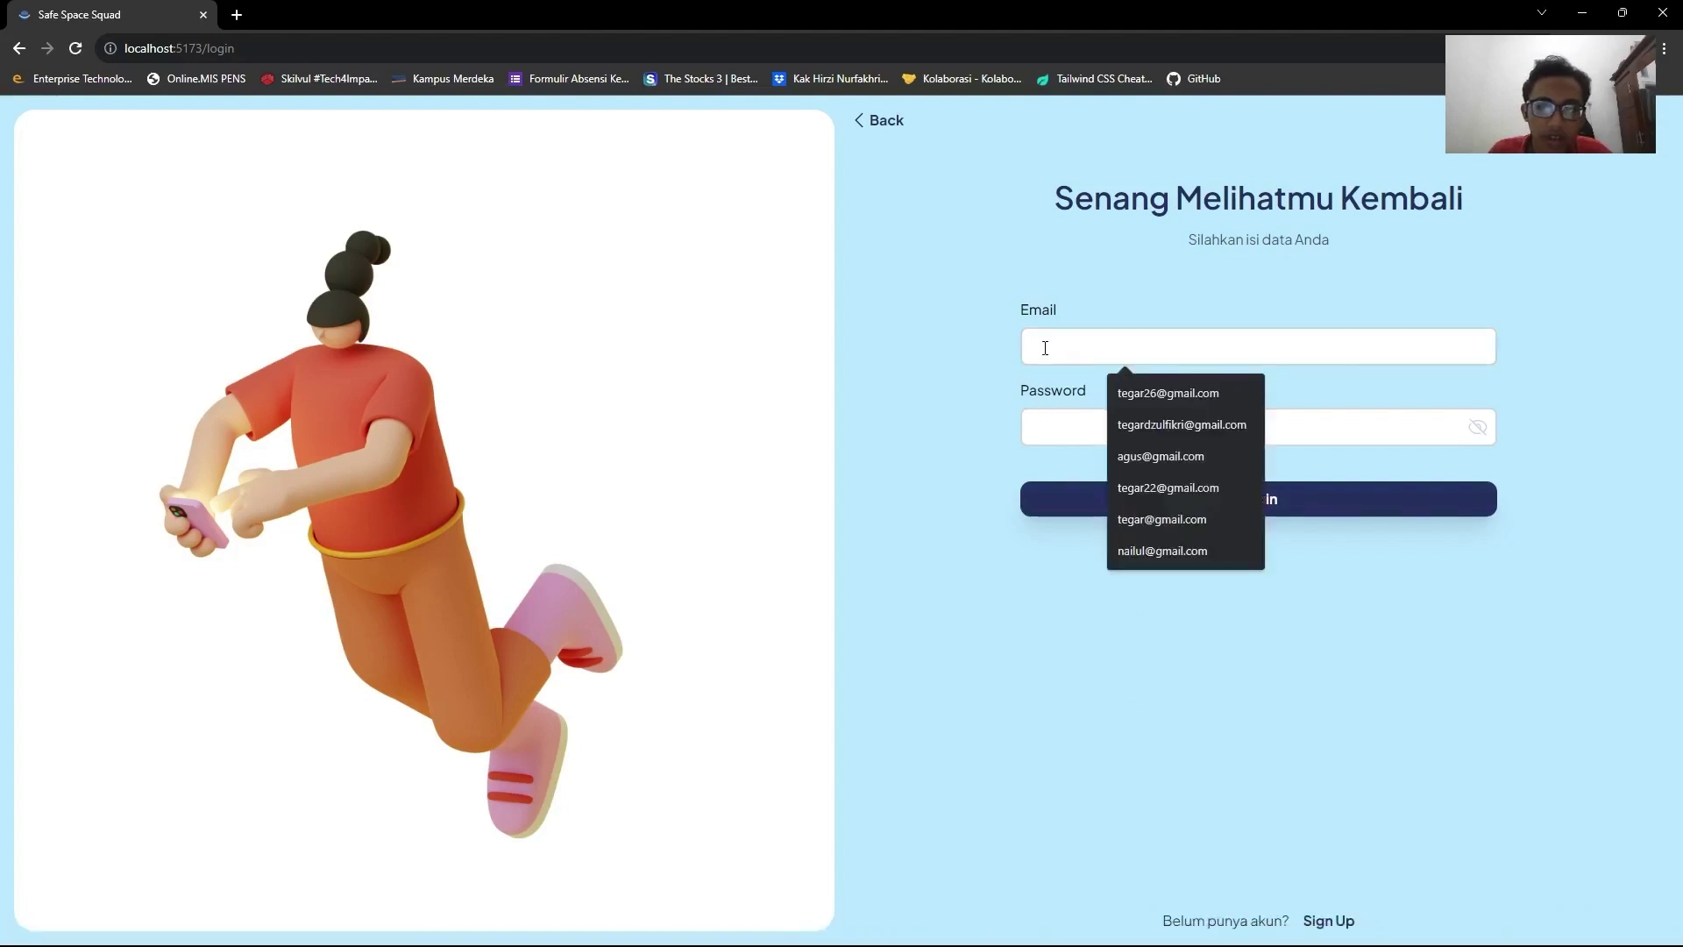
pyautogui.click(1175, 488)
pyautogui.click(1133, 427)
pyautogui.write('12345')
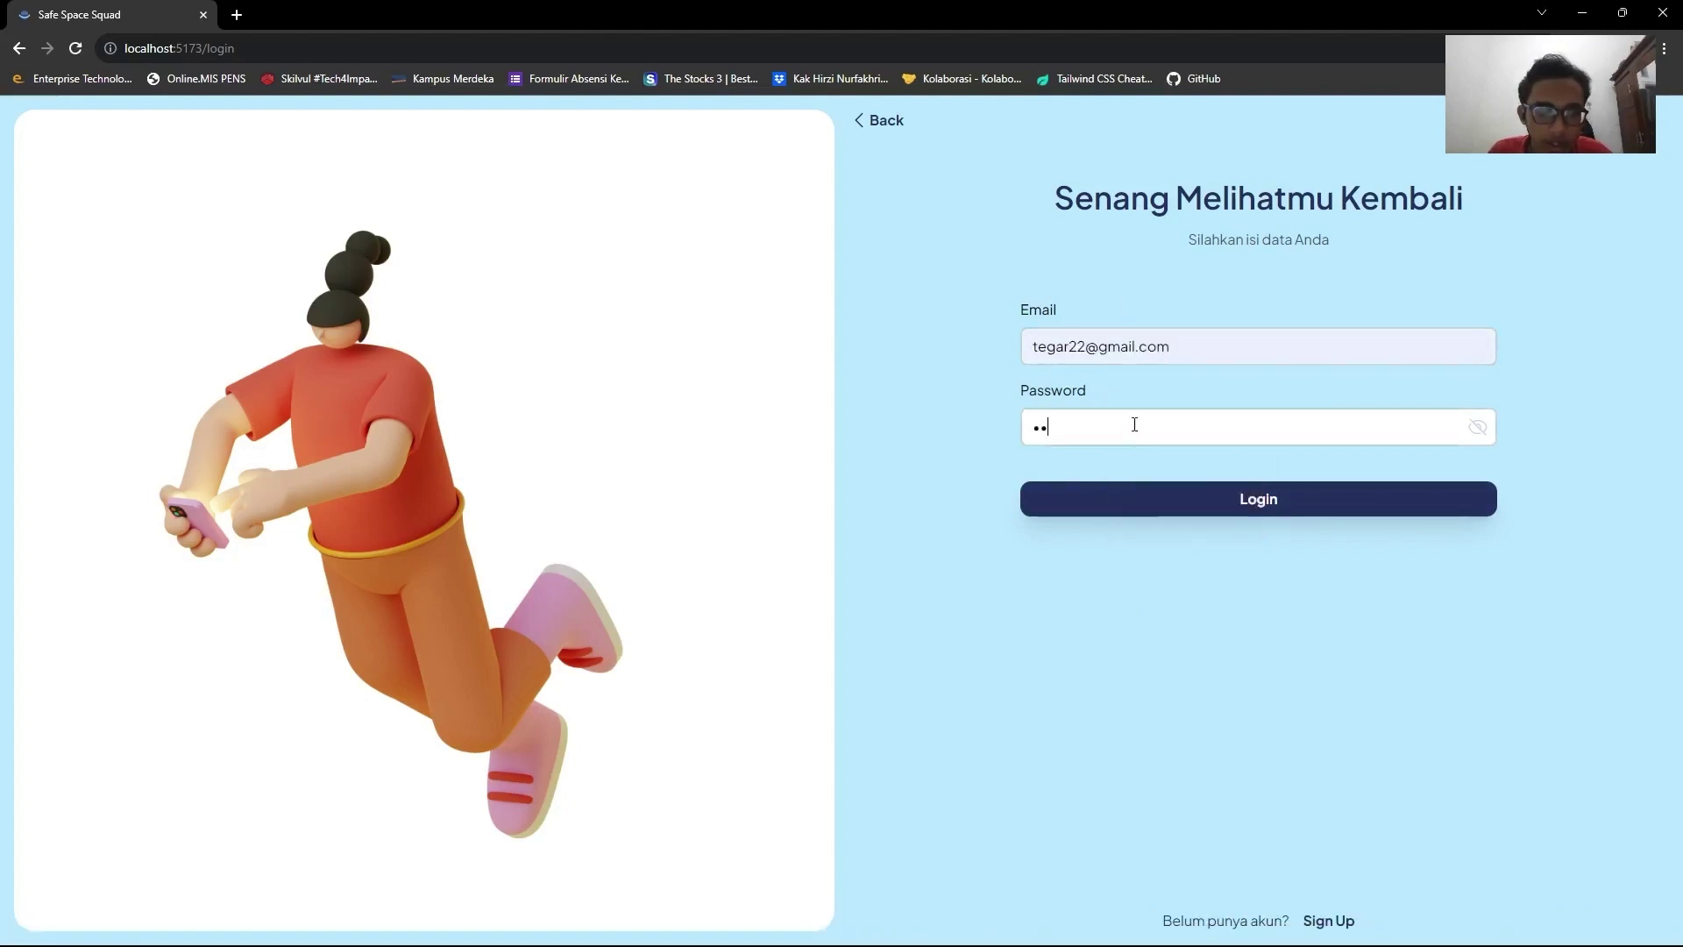
pyautogui.click(1262, 500)
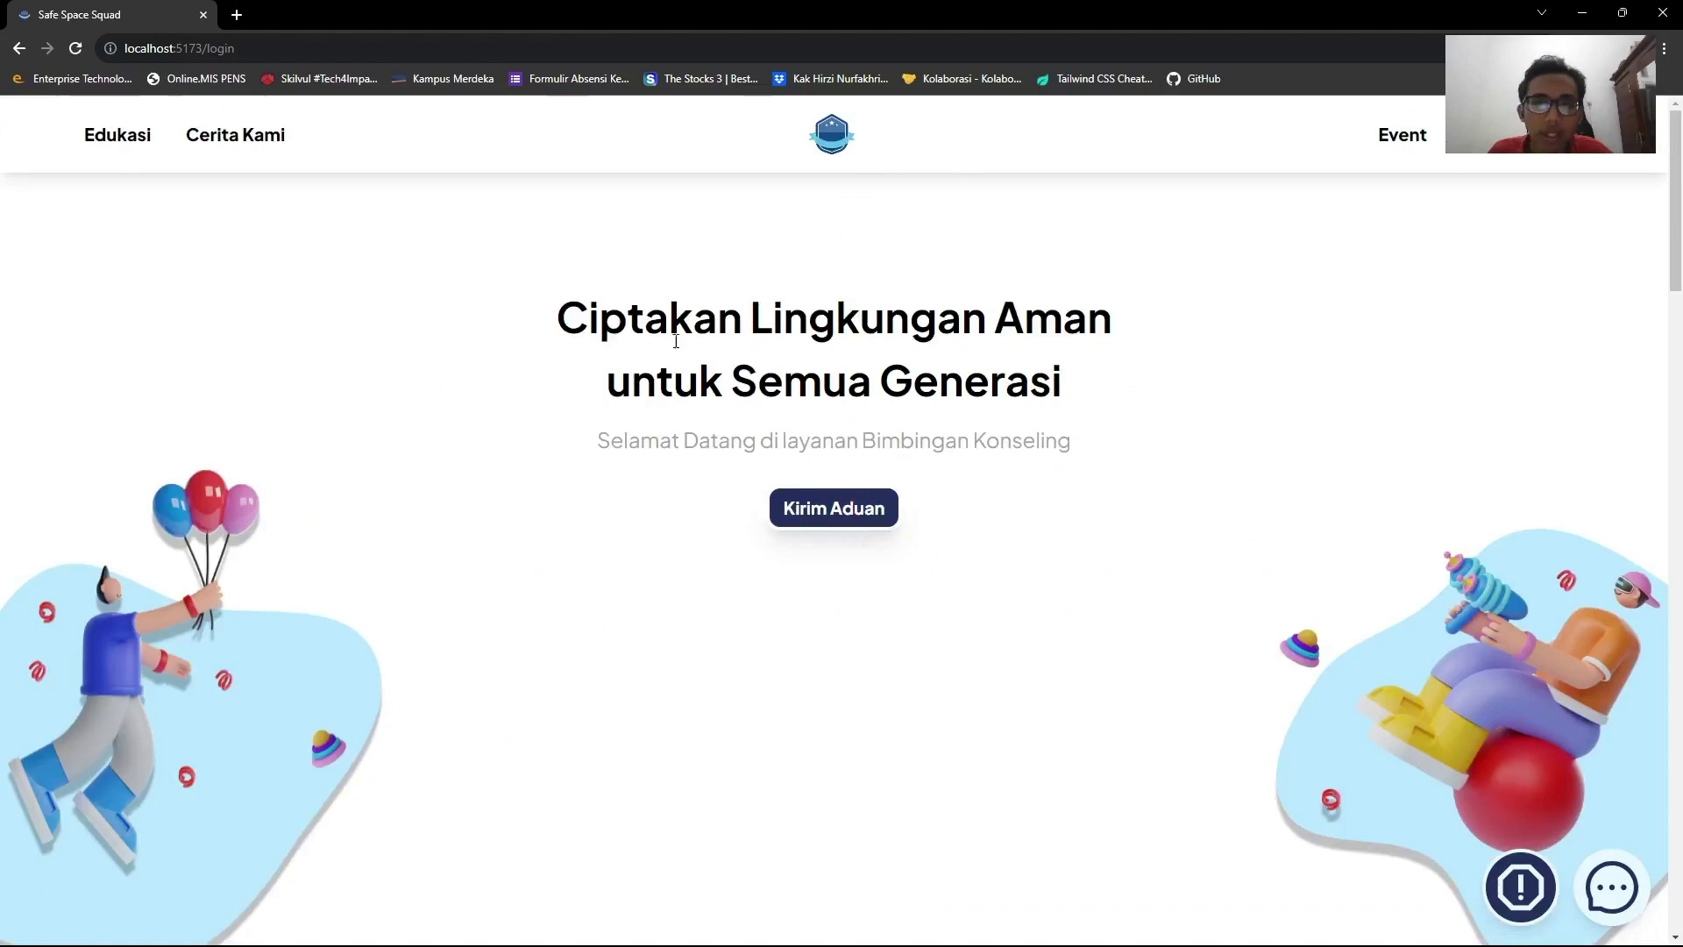
pyautogui.scroll(-4, 740, 349)
pyautogui.scroll(4, 855, 333)
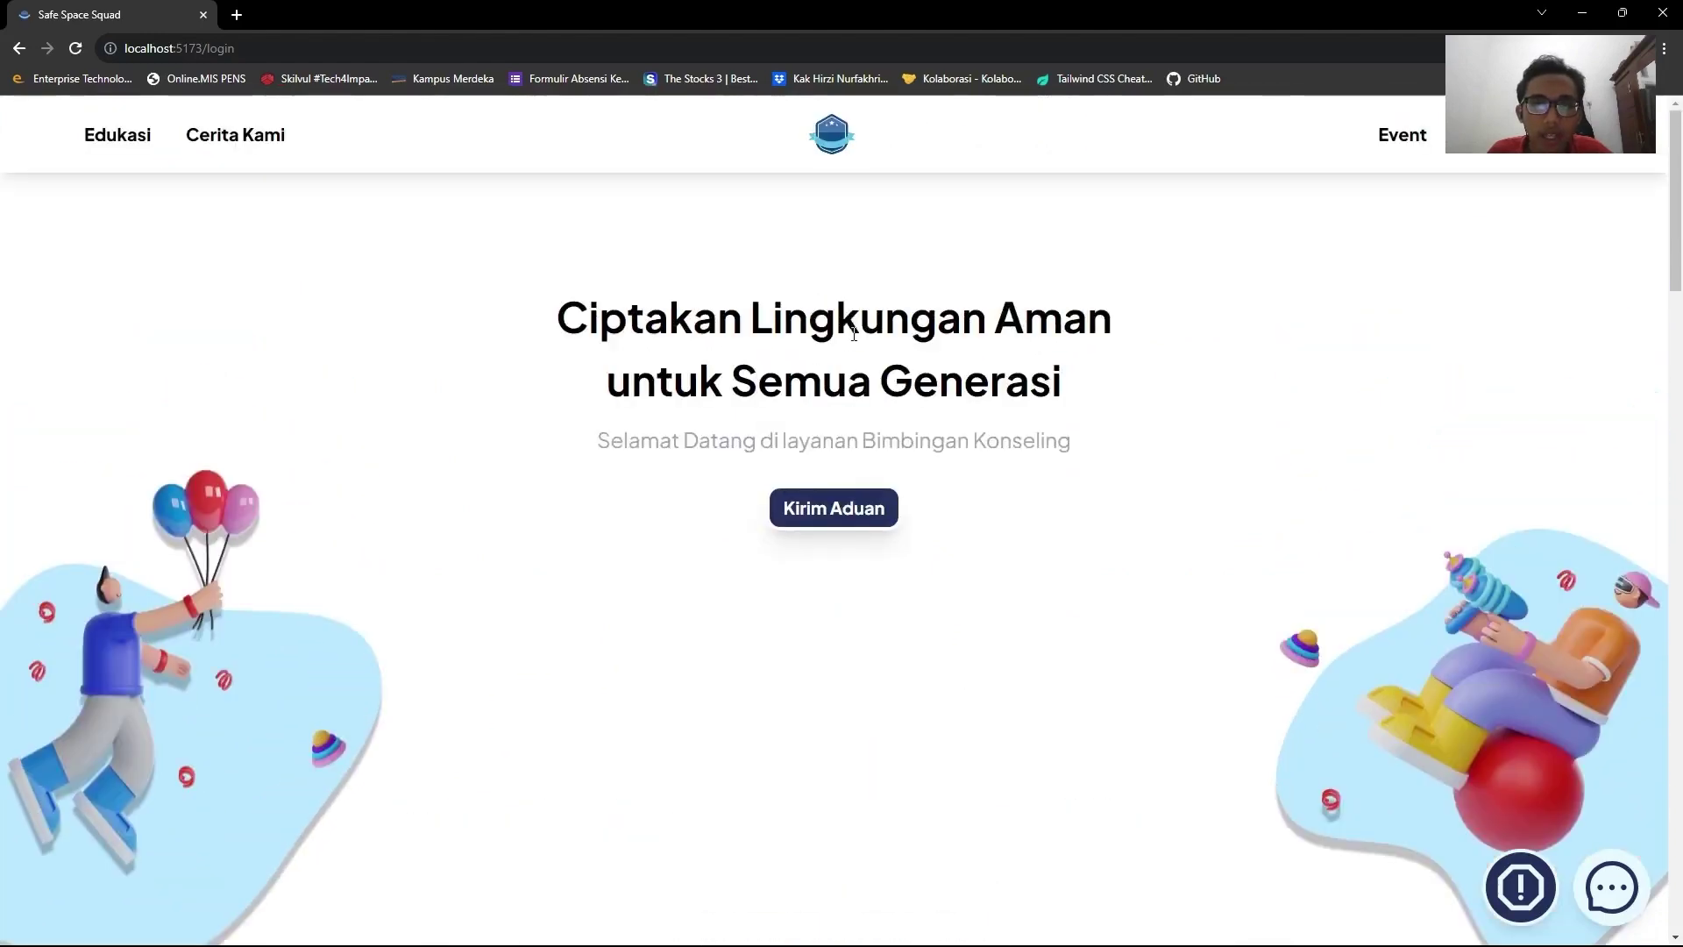
# Open the bullying report form and enter the reporter's name.
pyautogui.click(813, 532)
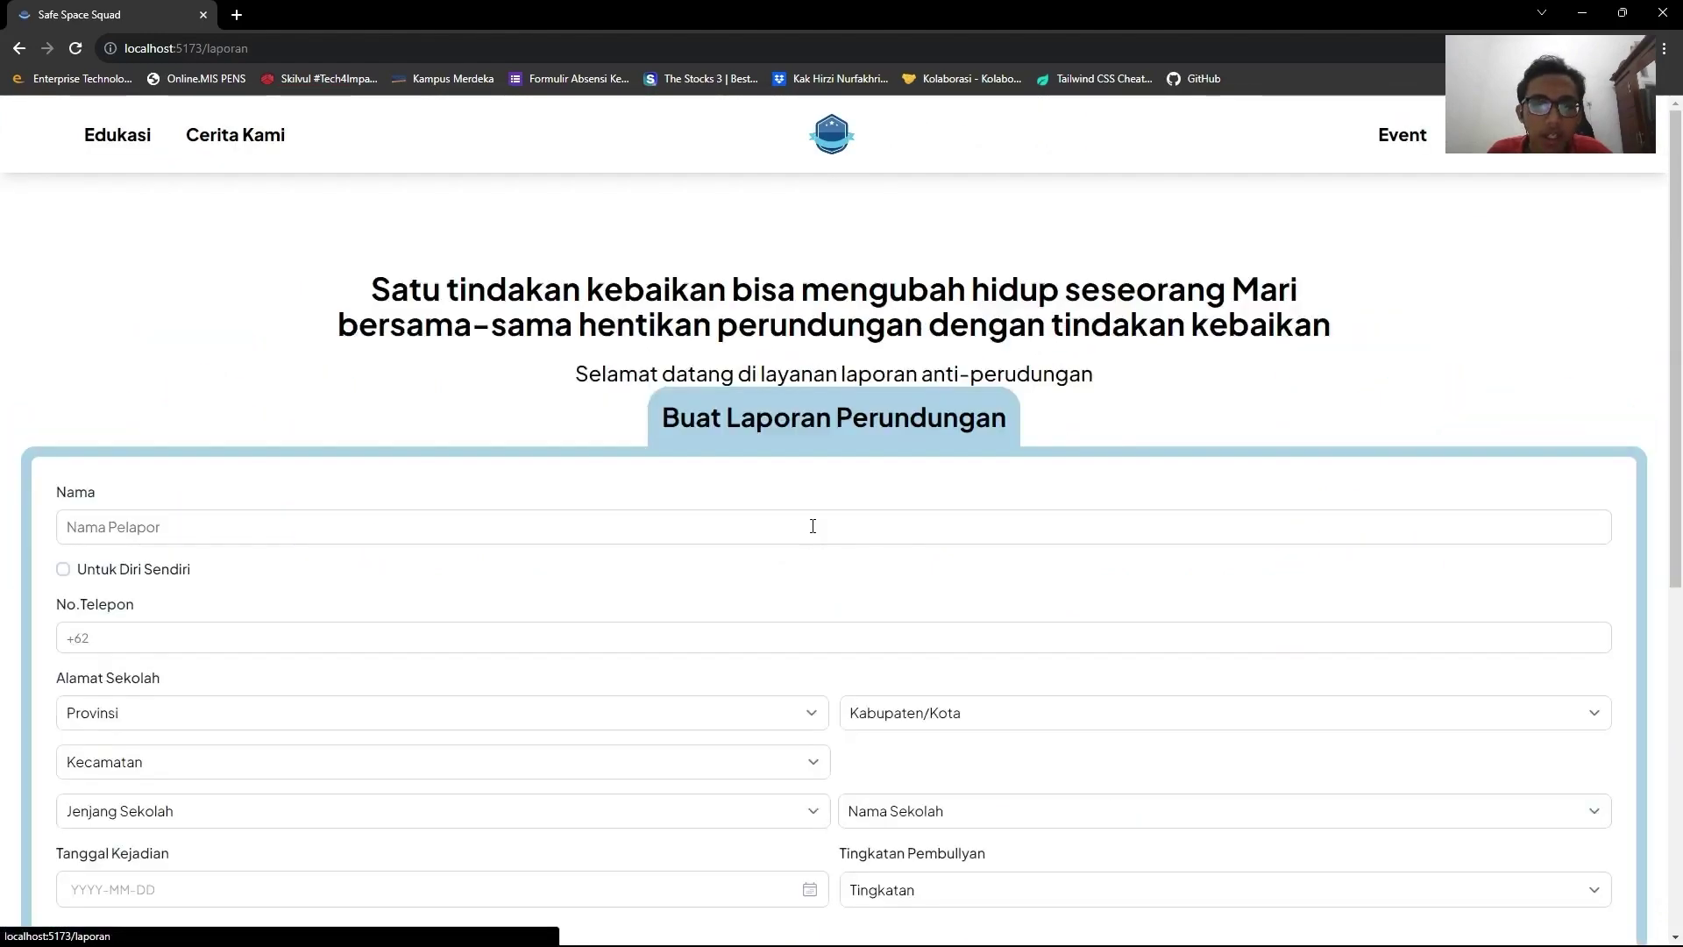
pyautogui.scroll(-8, 495, 346)
pyautogui.scroll(9, 482, 342)
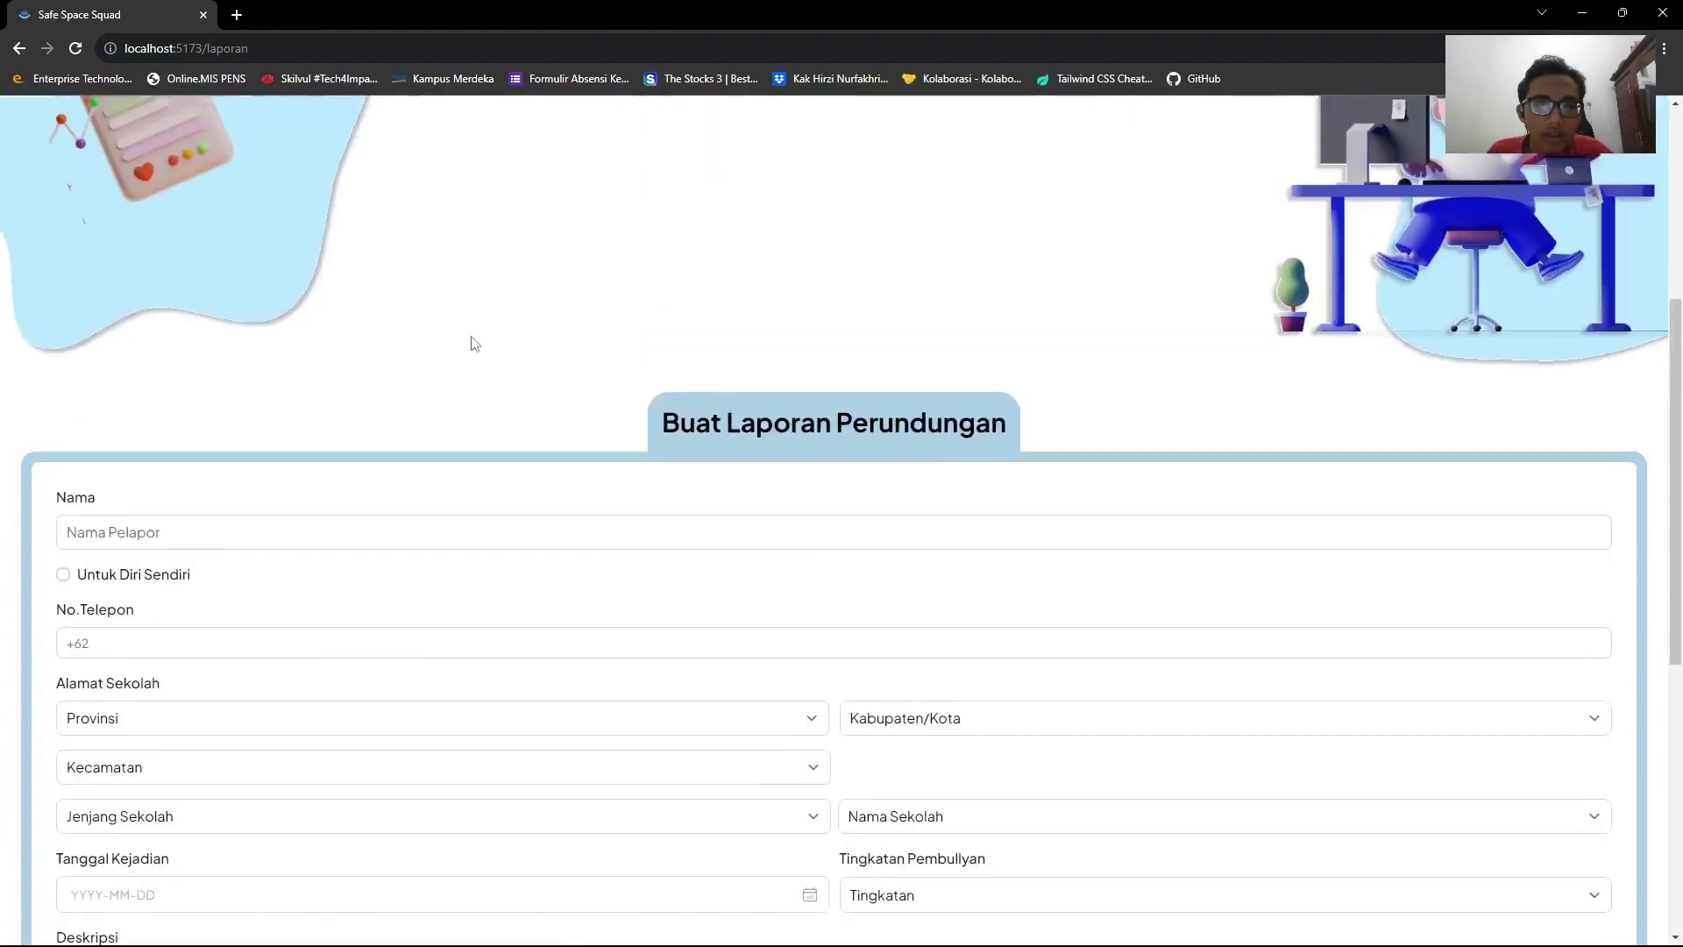
pyautogui.scroll(-4, 523, 346)
pyautogui.scroll(-5, 523, 346)
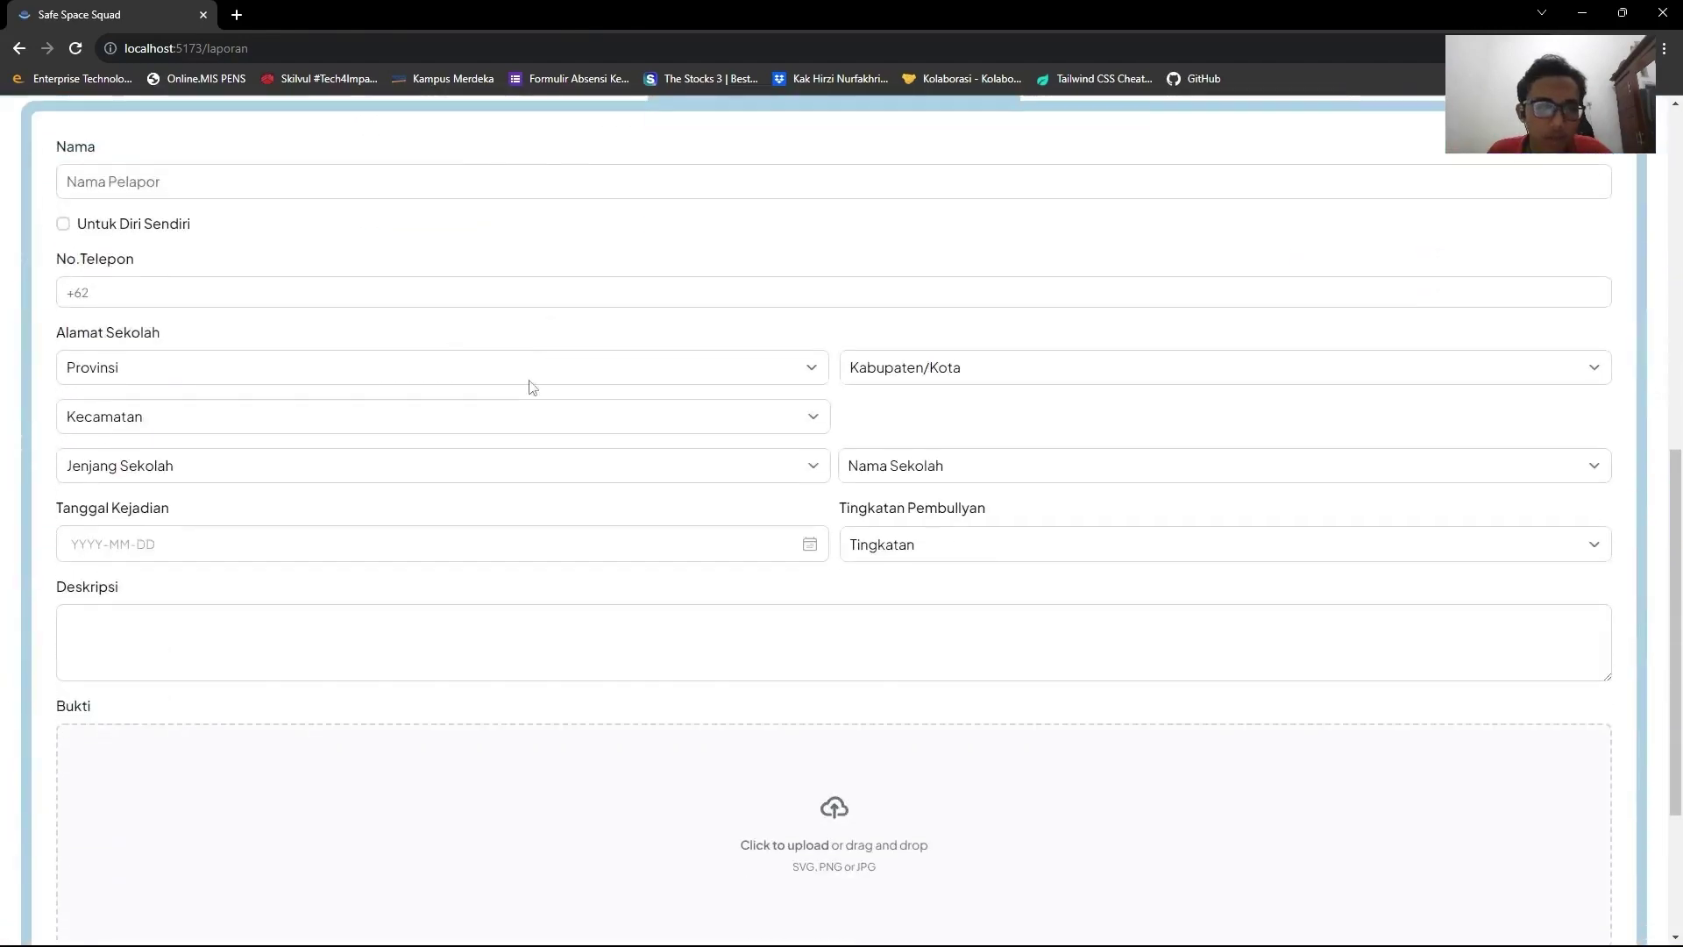
pyautogui.click(339, 181)
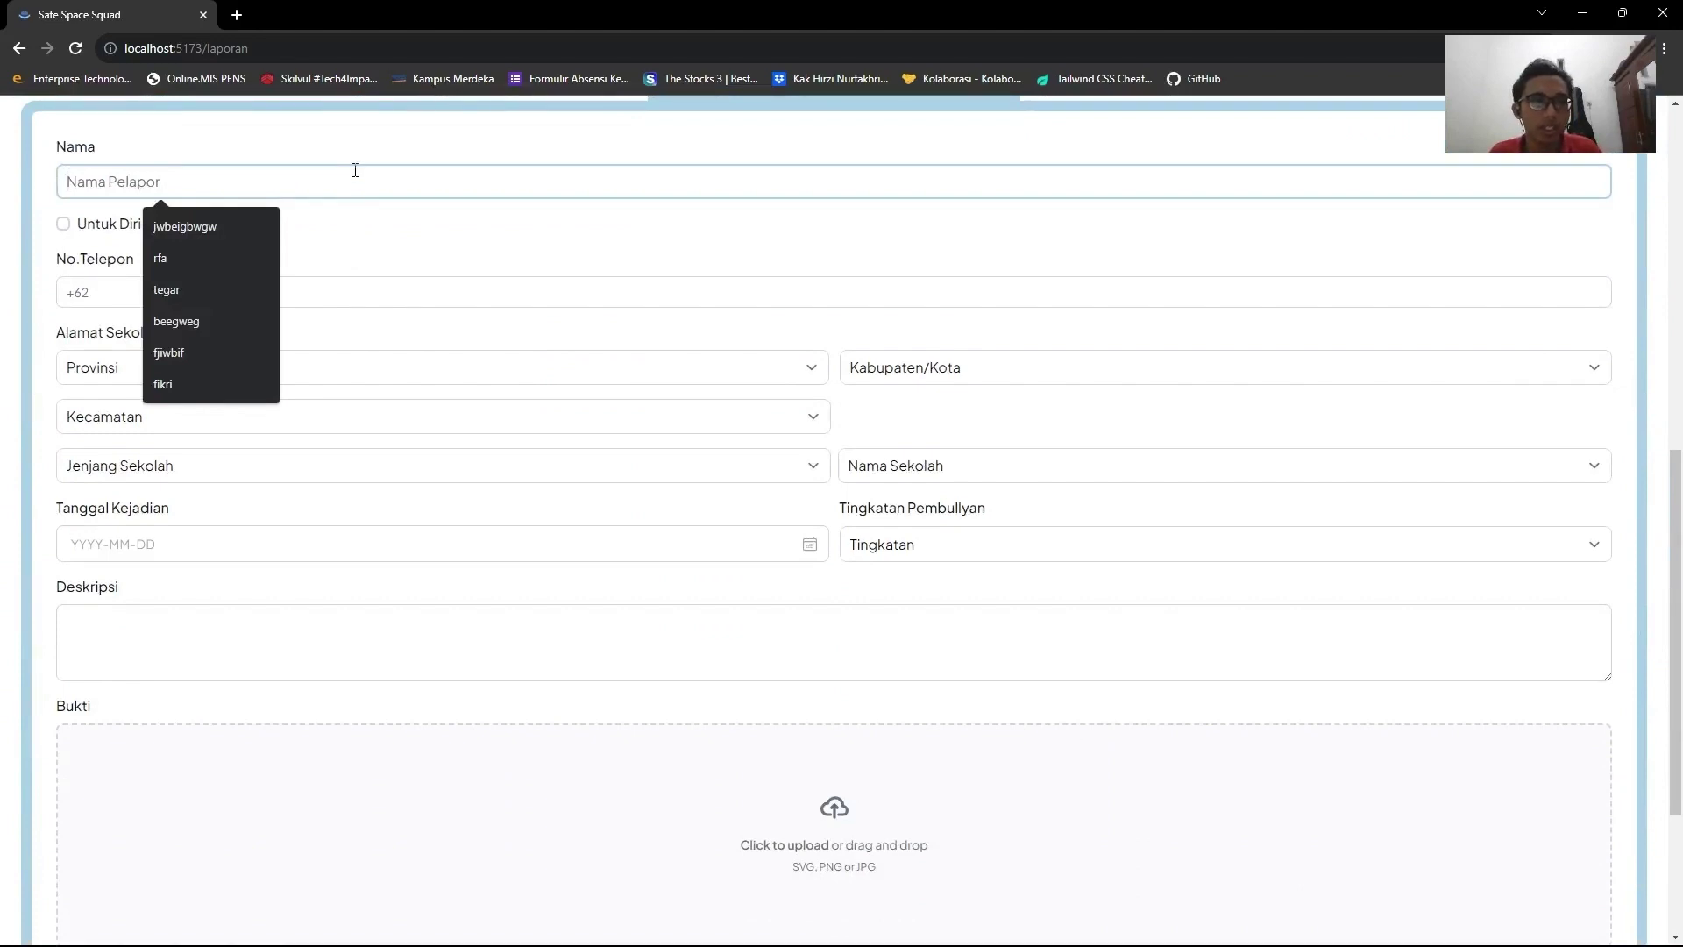
pyautogui.scroll(1, 439, 184)
pyautogui.scroll(2, 613, 232)
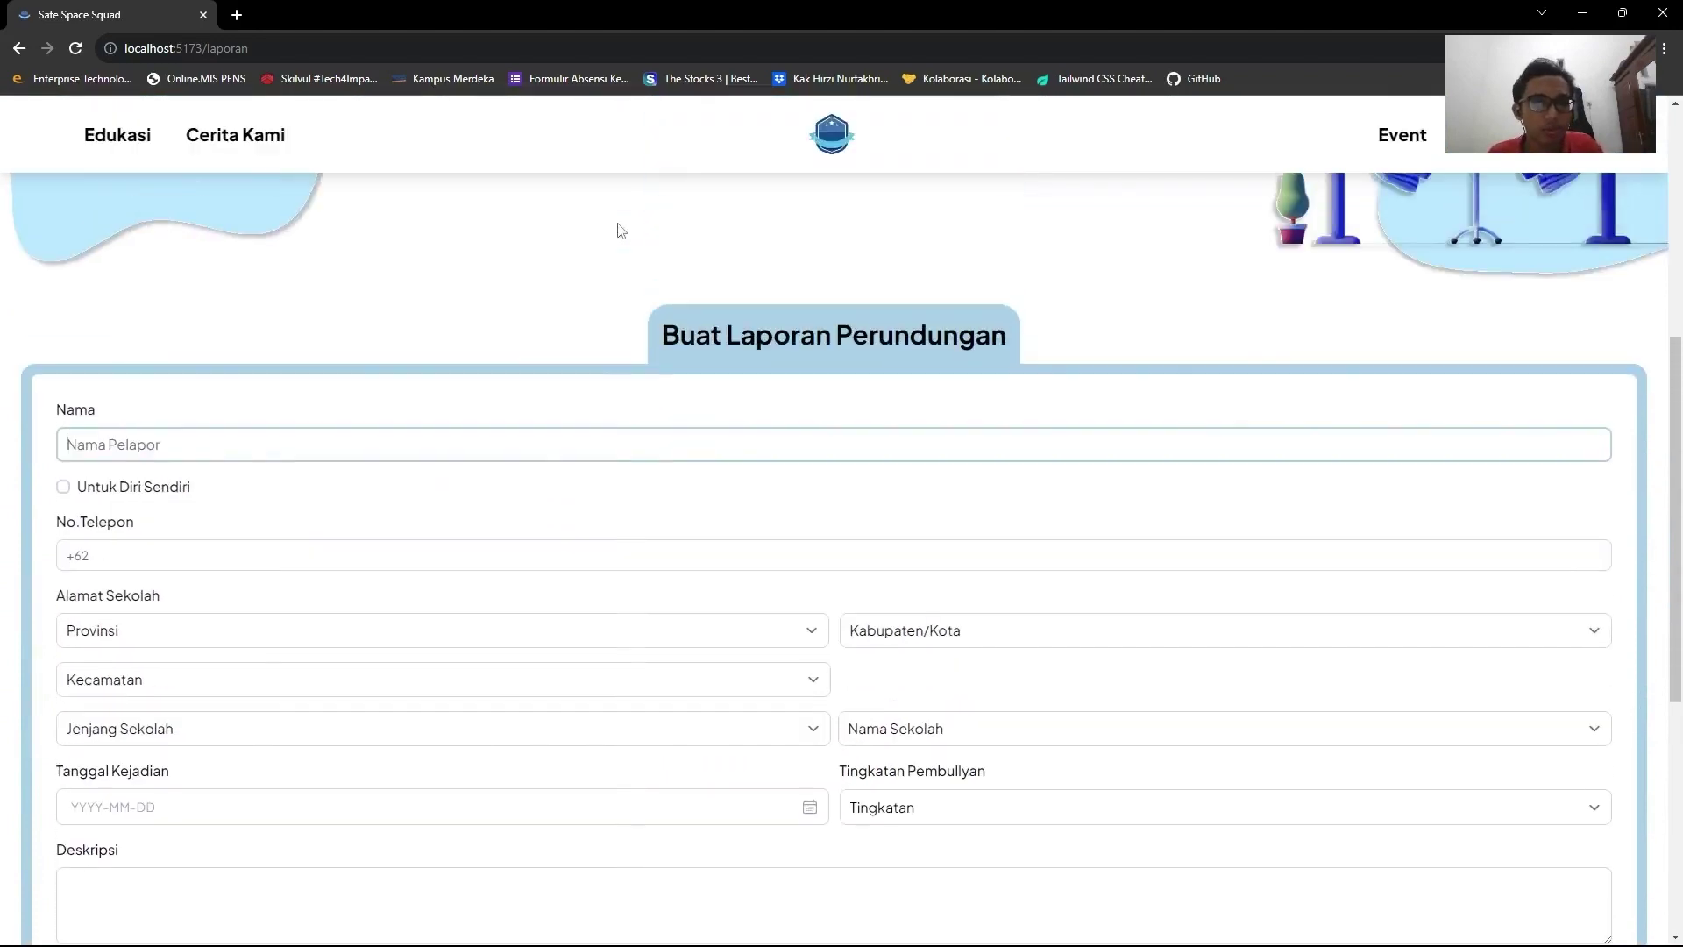
pyautogui.scroll(-2, 639, 260)
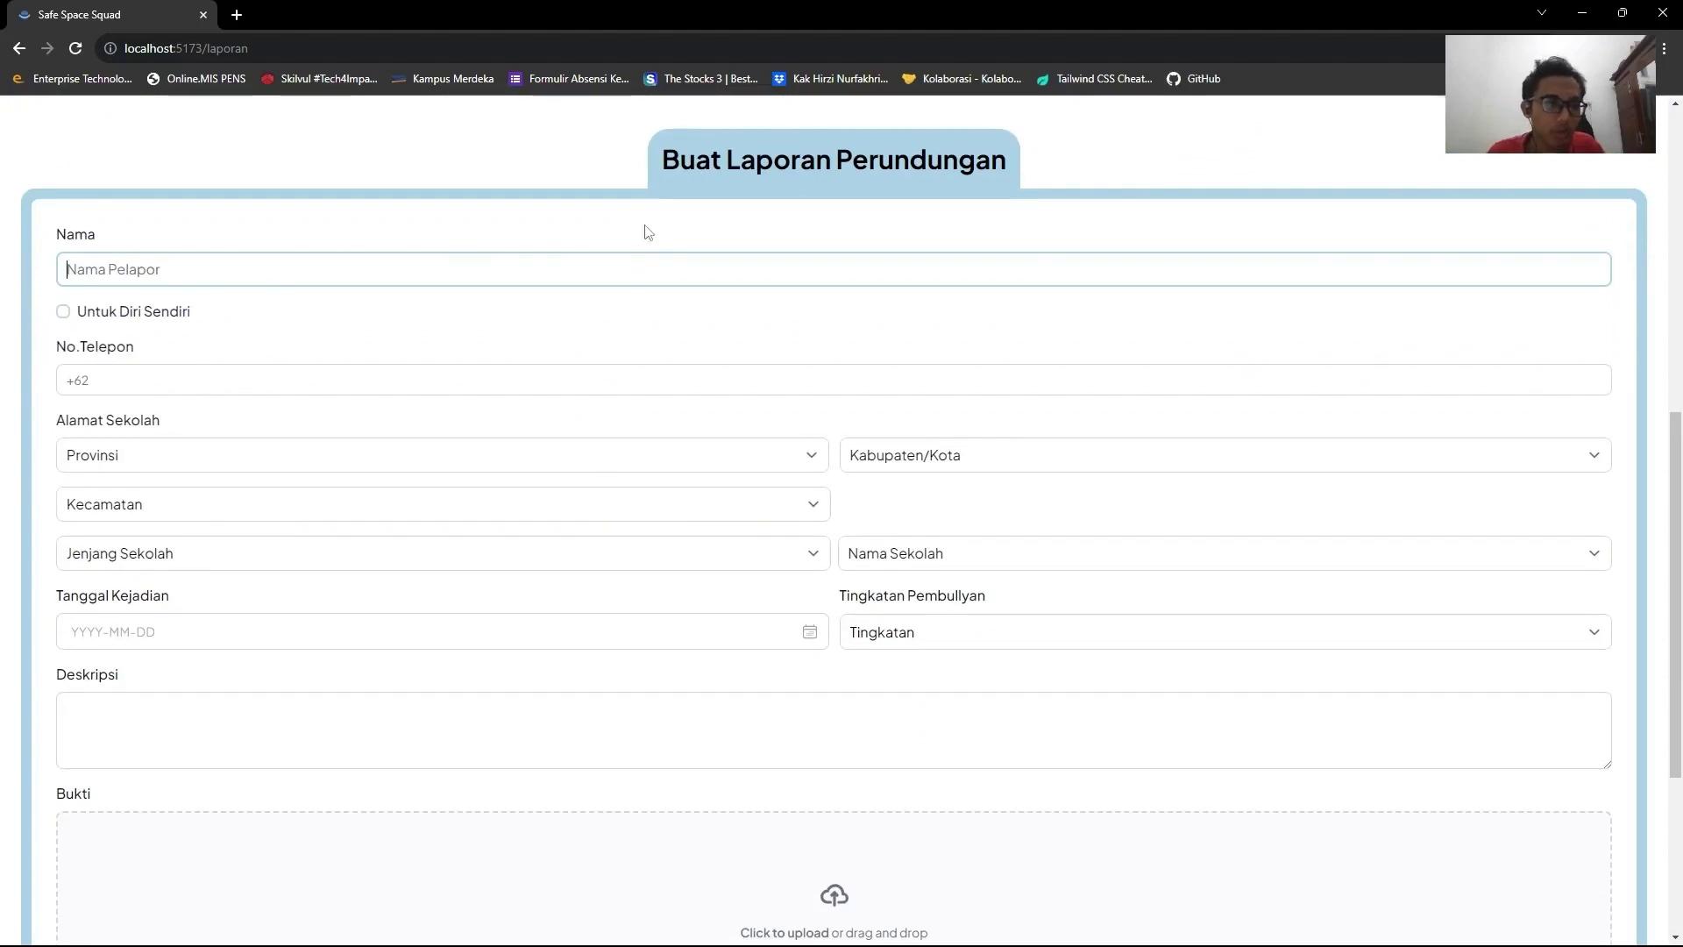
pyautogui.write('Tegar')
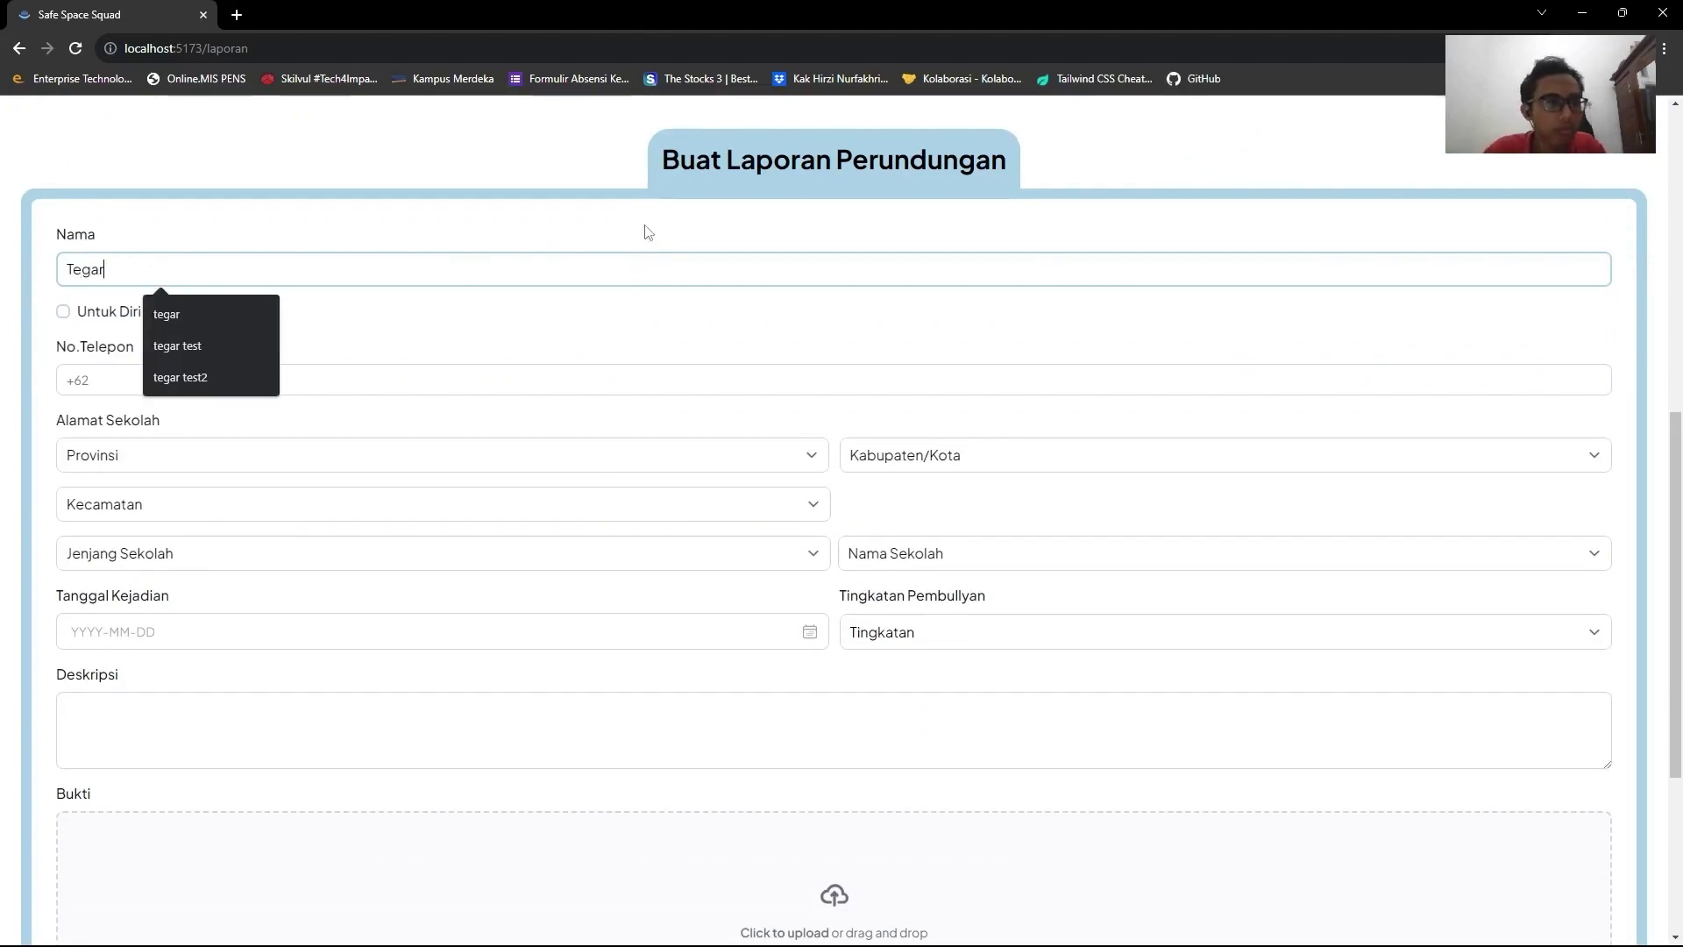
pyautogui.click(427, 333)
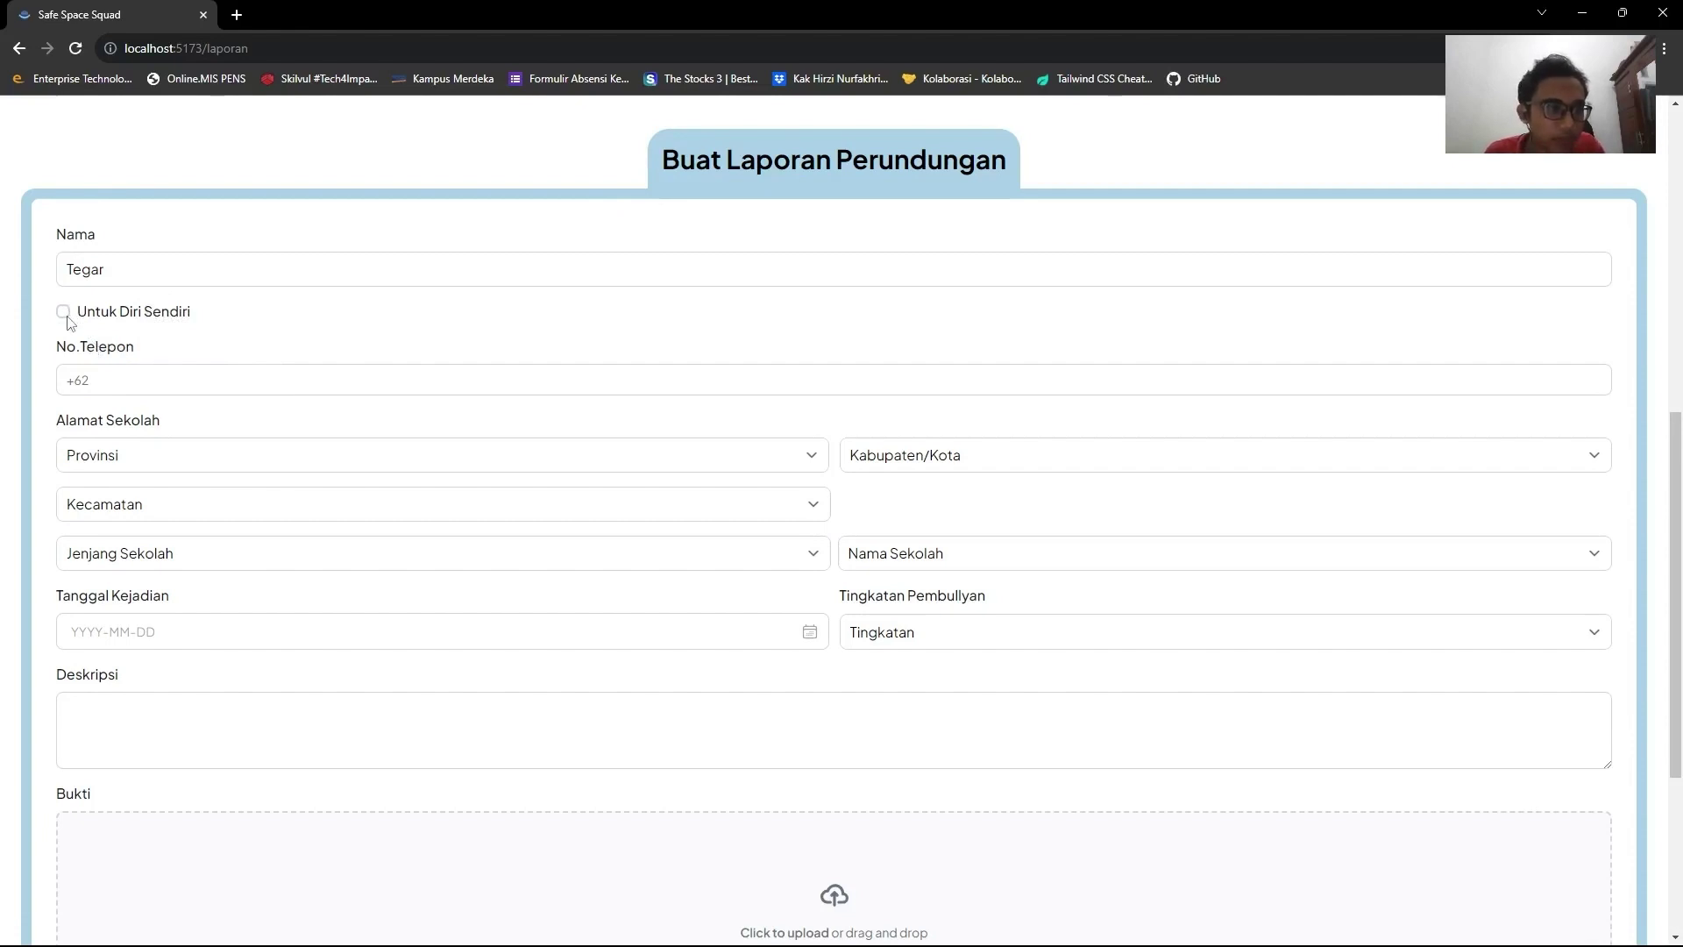
# Enter the reporter's phone number and set the school's province to JAWA TIMUR.
pyautogui.scroll(-2, 70, 321)
pyautogui.scroll(2, 70, 322)
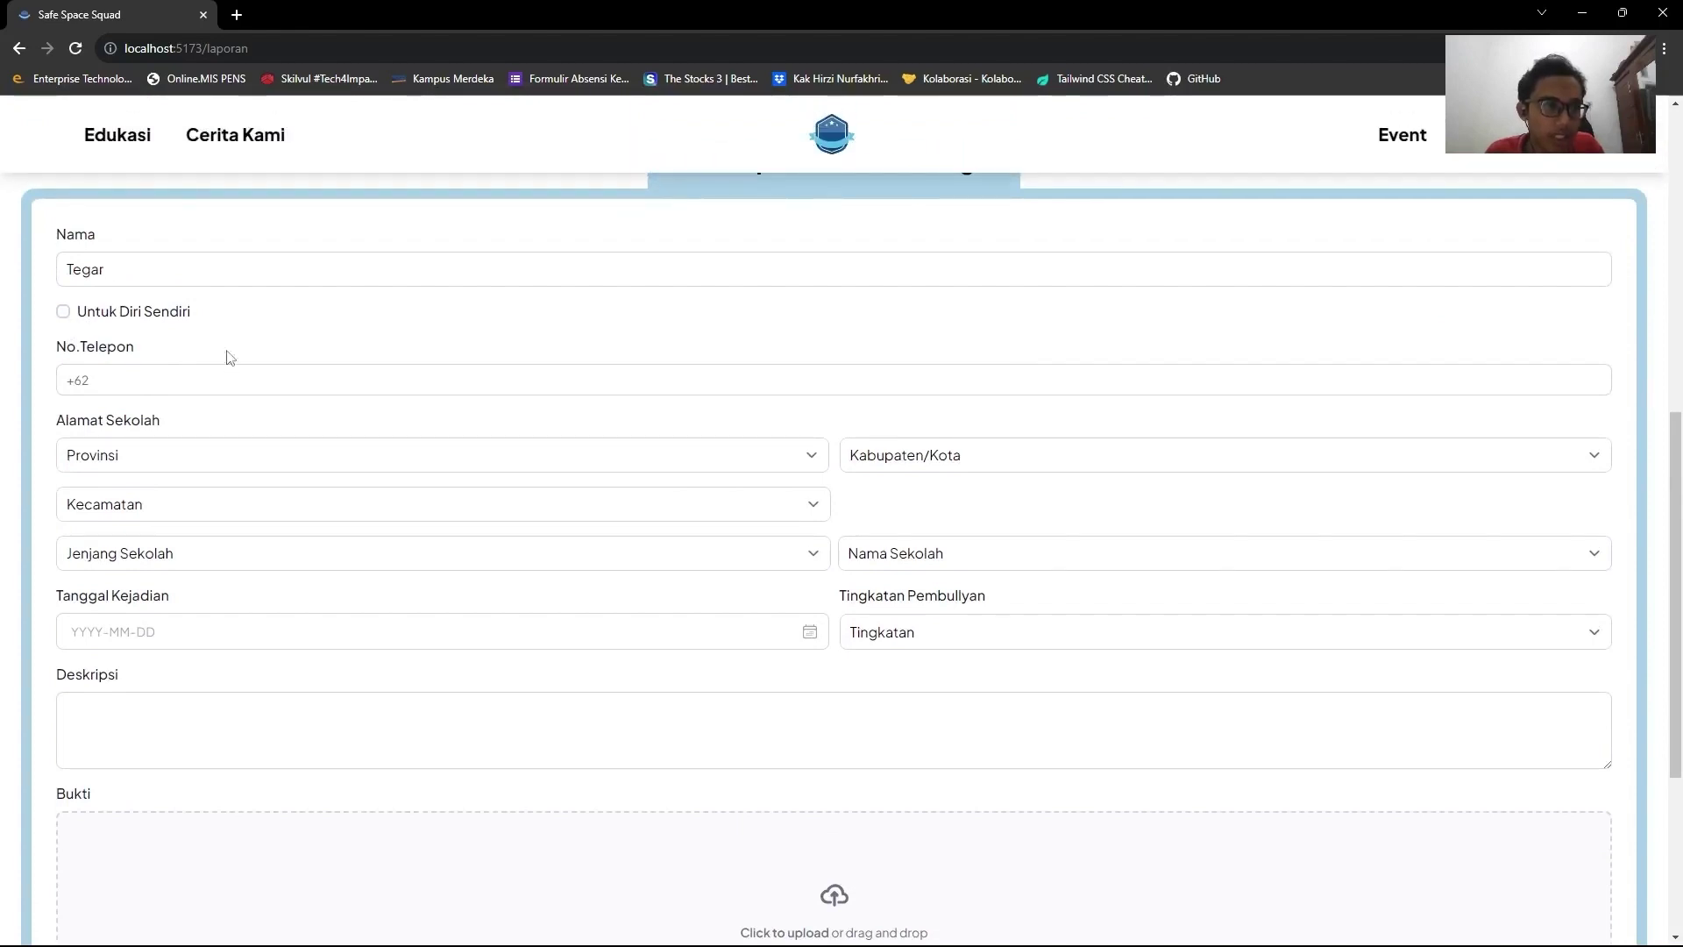
pyautogui.click(183, 383)
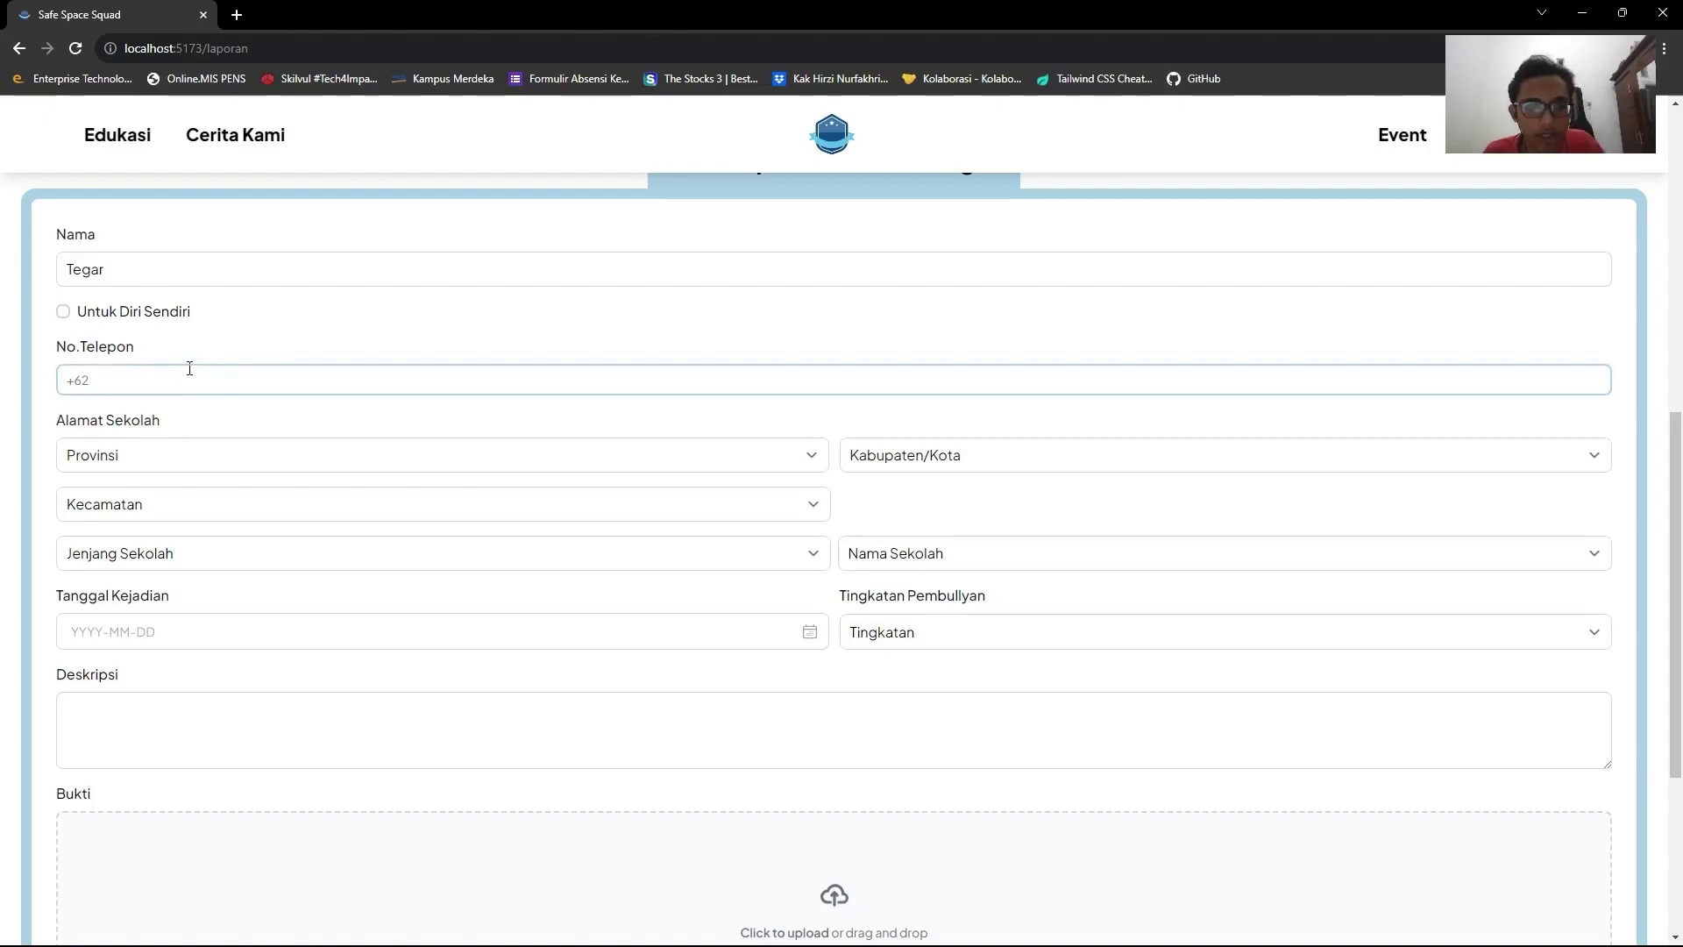
pyautogui.scroll(-2, 190, 368)
pyautogui.click(193, 279)
pyautogui.scroll(-3, 207, 391)
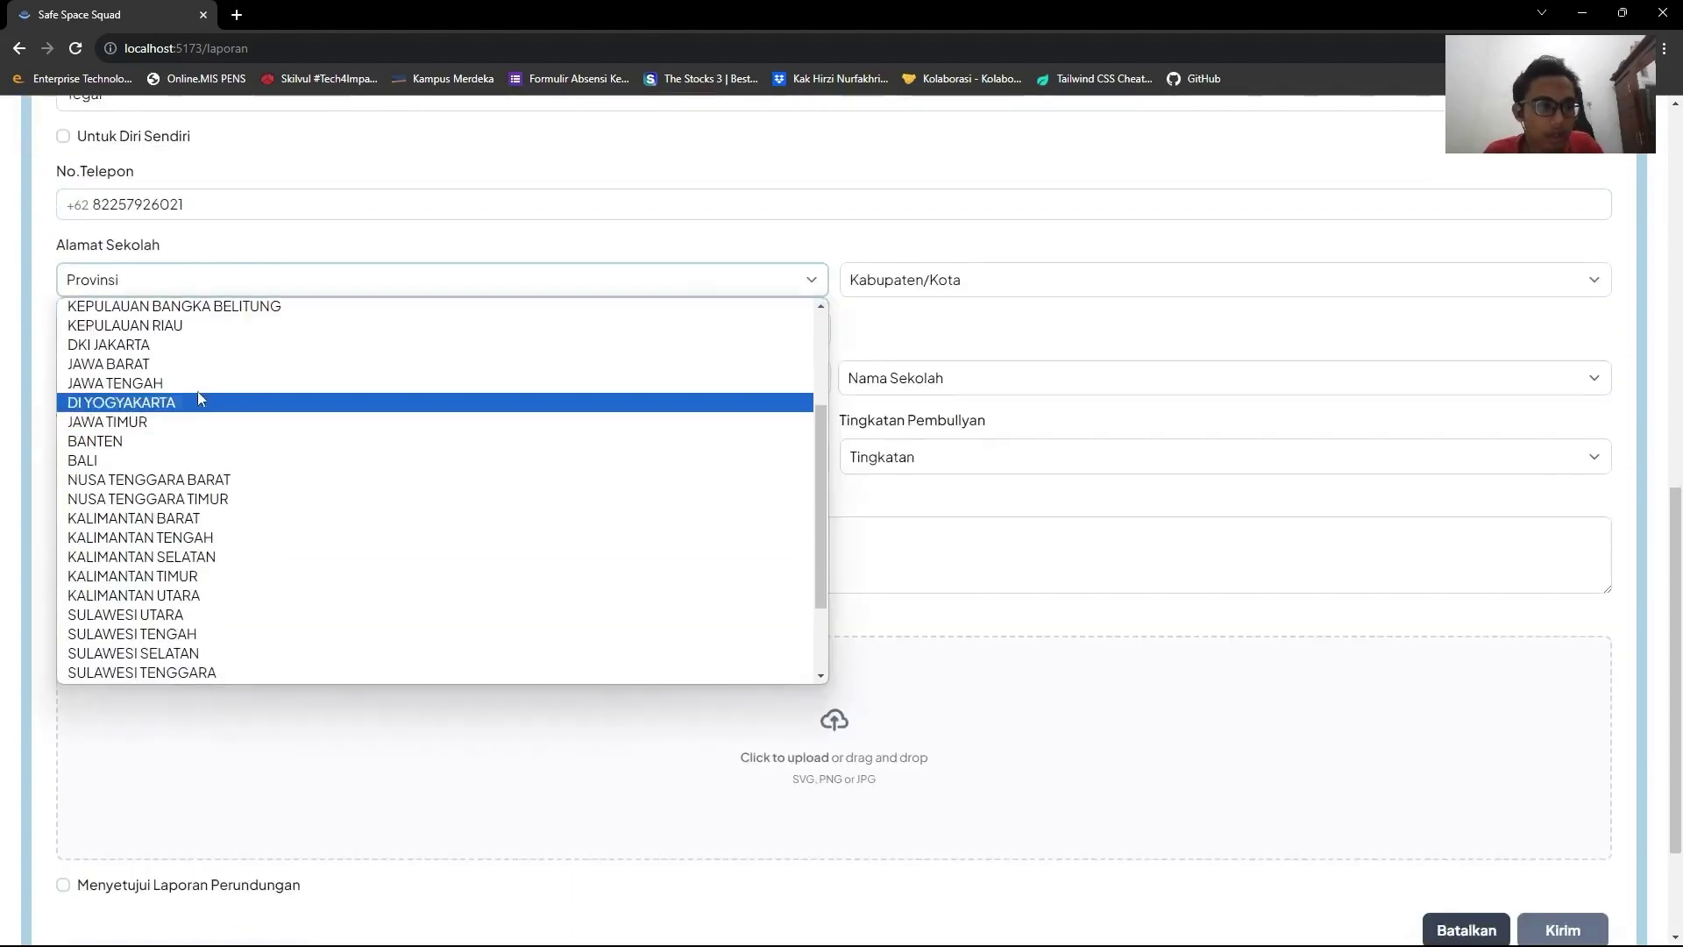
pyautogui.click(207, 412)
# Set the school district to GUBENG and the school level to SMA.
pyautogui.click(1218, 279)
pyautogui.click(920, 670)
pyautogui.click(439, 329)
pyautogui.scroll(-3, 330, 386)
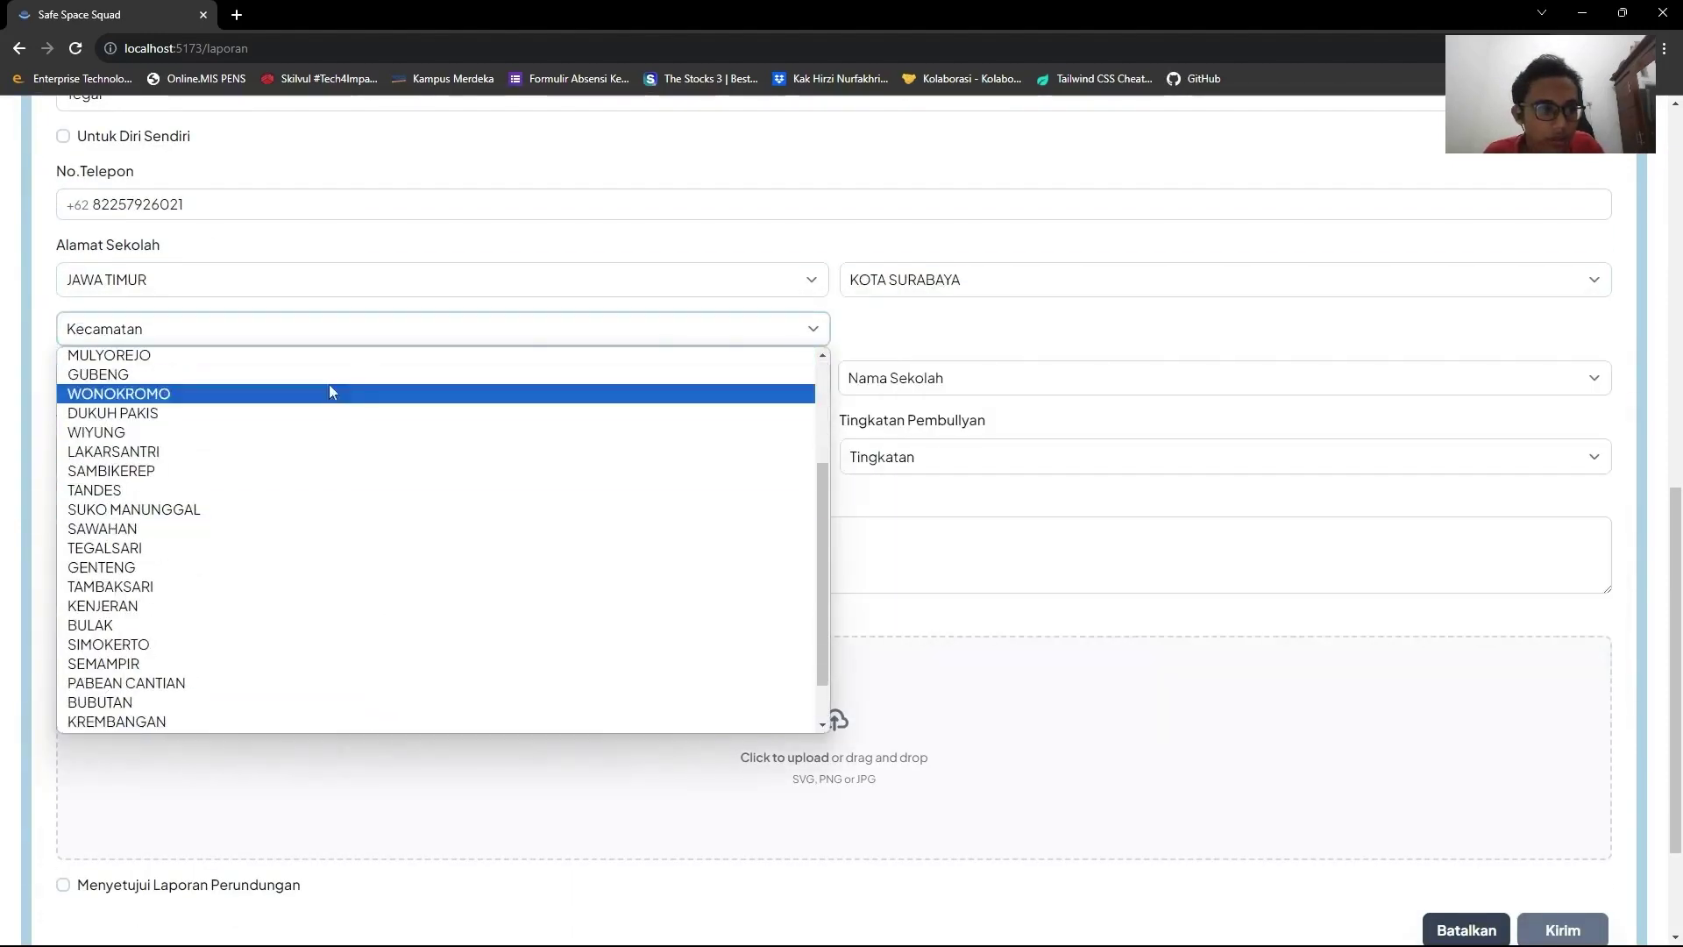
pyautogui.click(331, 366)
pyautogui.click(529, 390)
pyautogui.click(351, 463)
# Choose school SMAS 45 PACET, incident date 2023-12-20, and bullying level Sedang.
pyautogui.click(1218, 377)
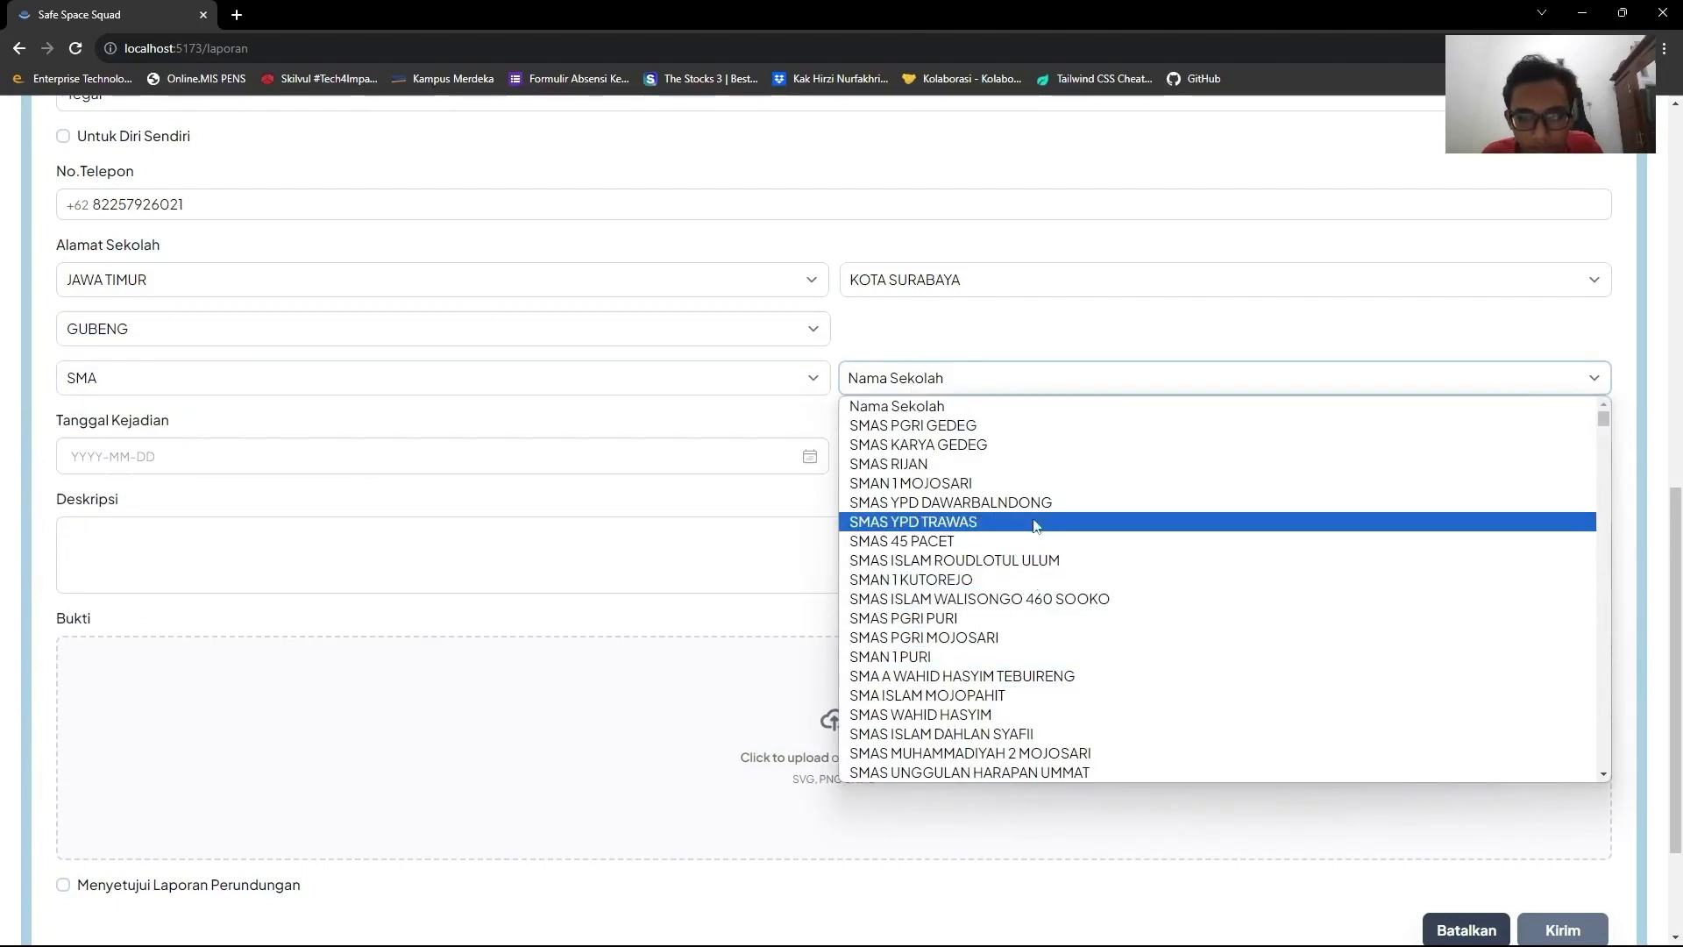
pyautogui.click(1043, 550)
pyautogui.click(357, 458)
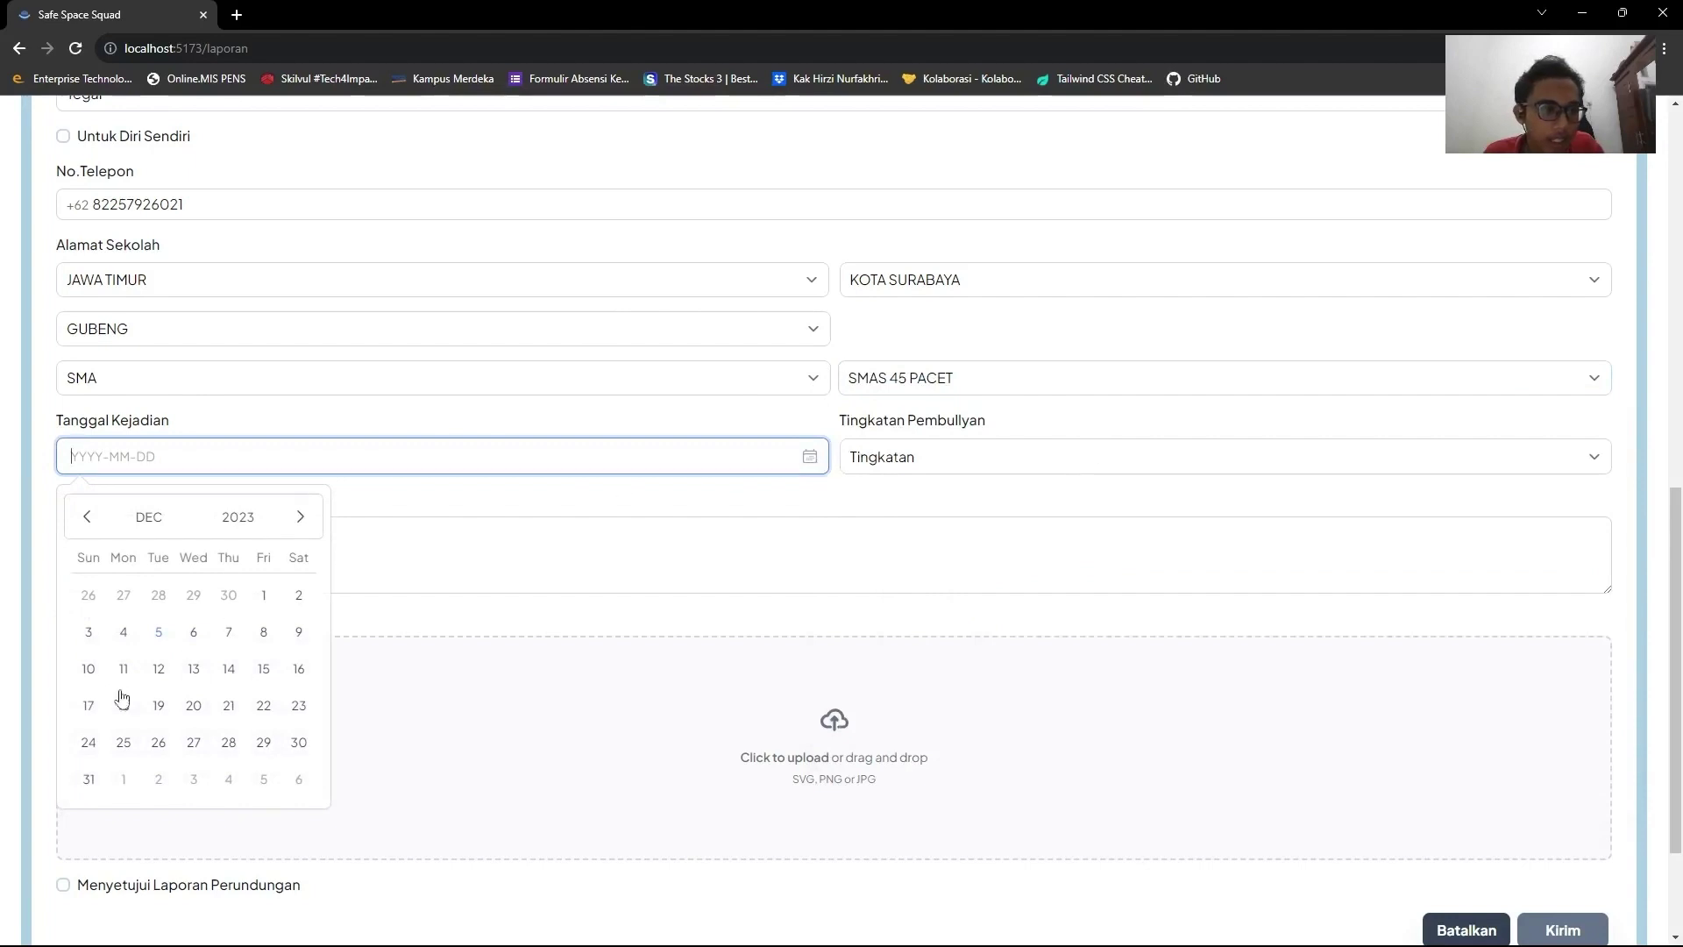
pyautogui.click(188, 708)
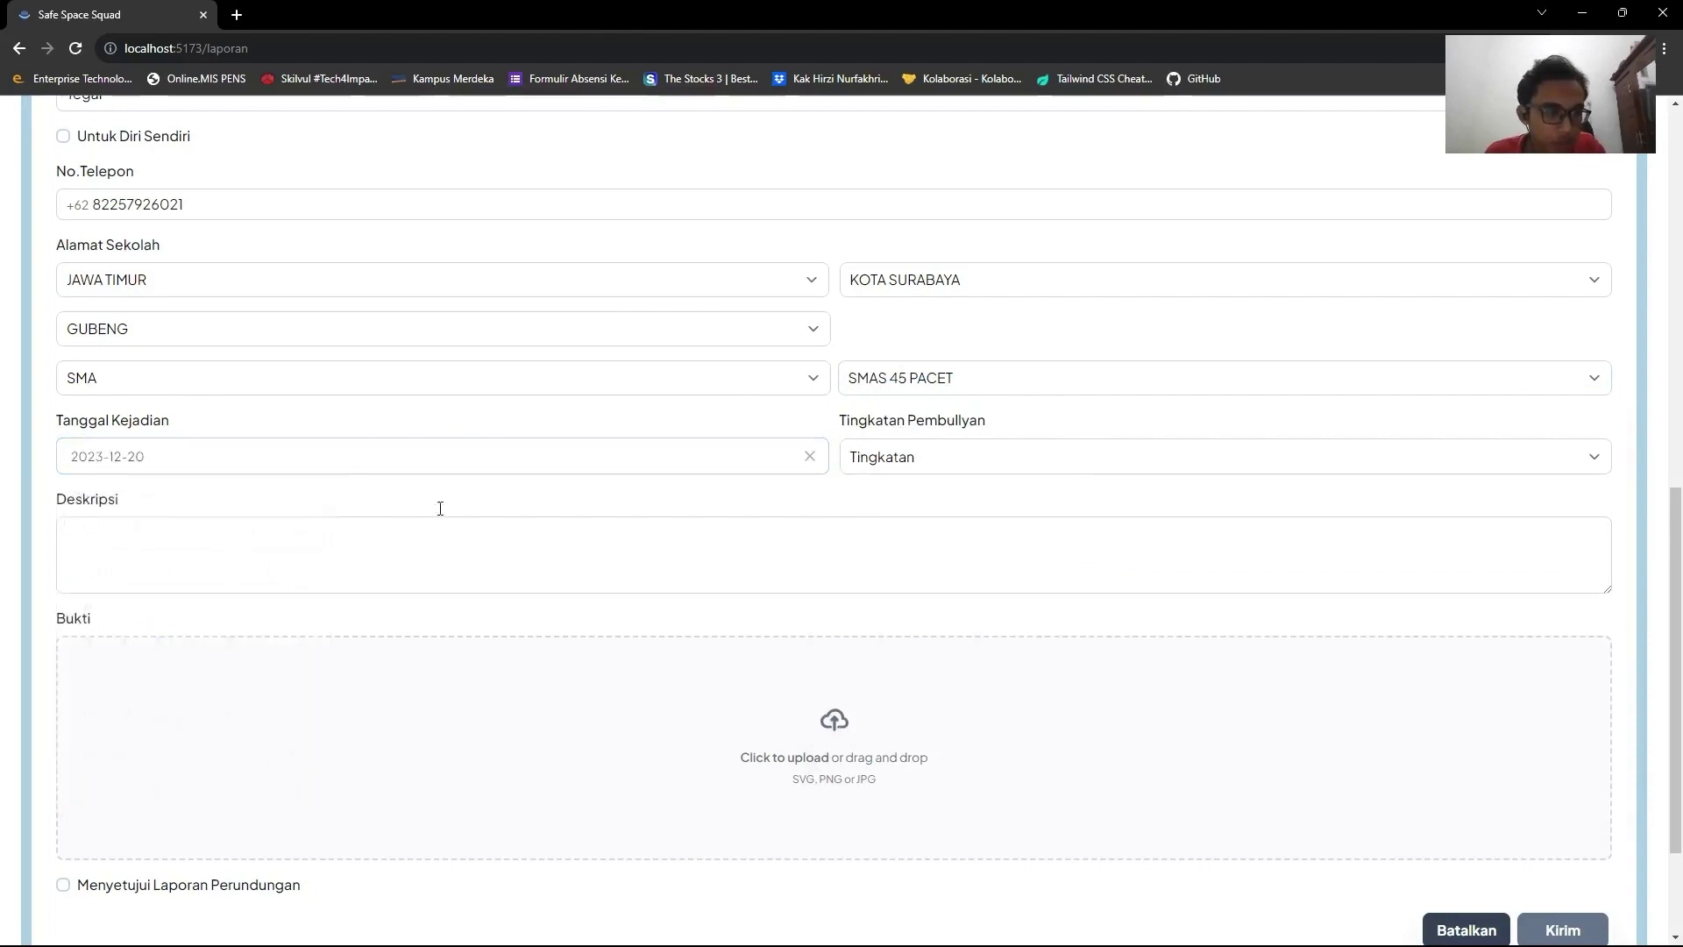
pyautogui.click(894, 463)
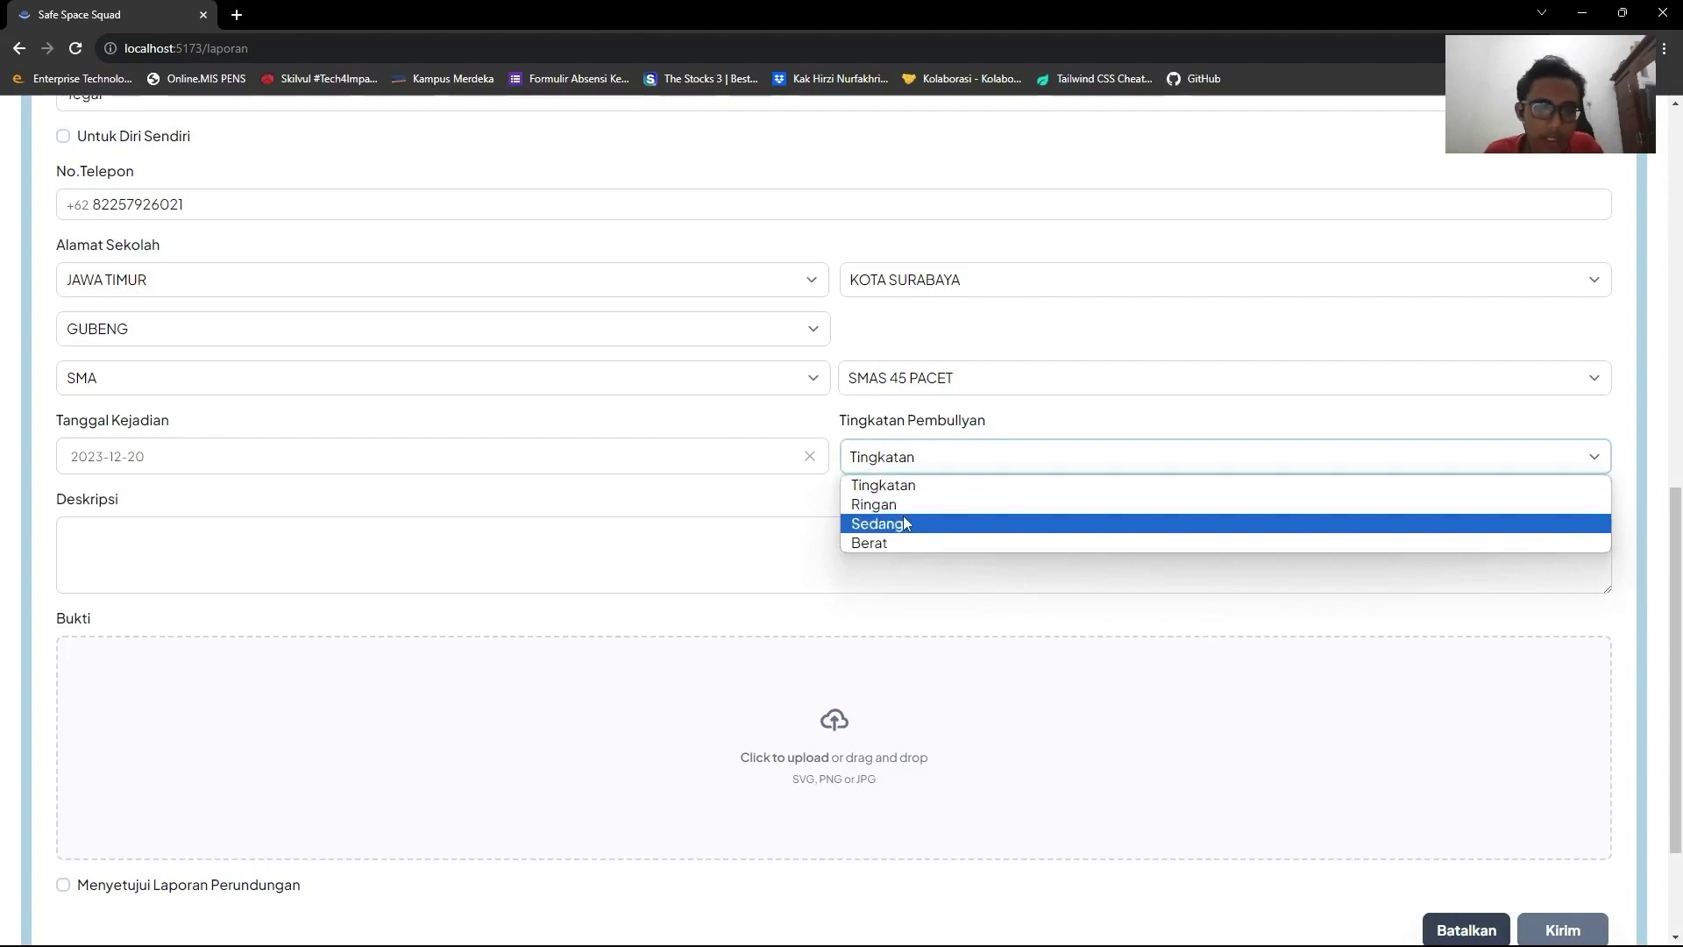
pyautogui.click(907, 524)
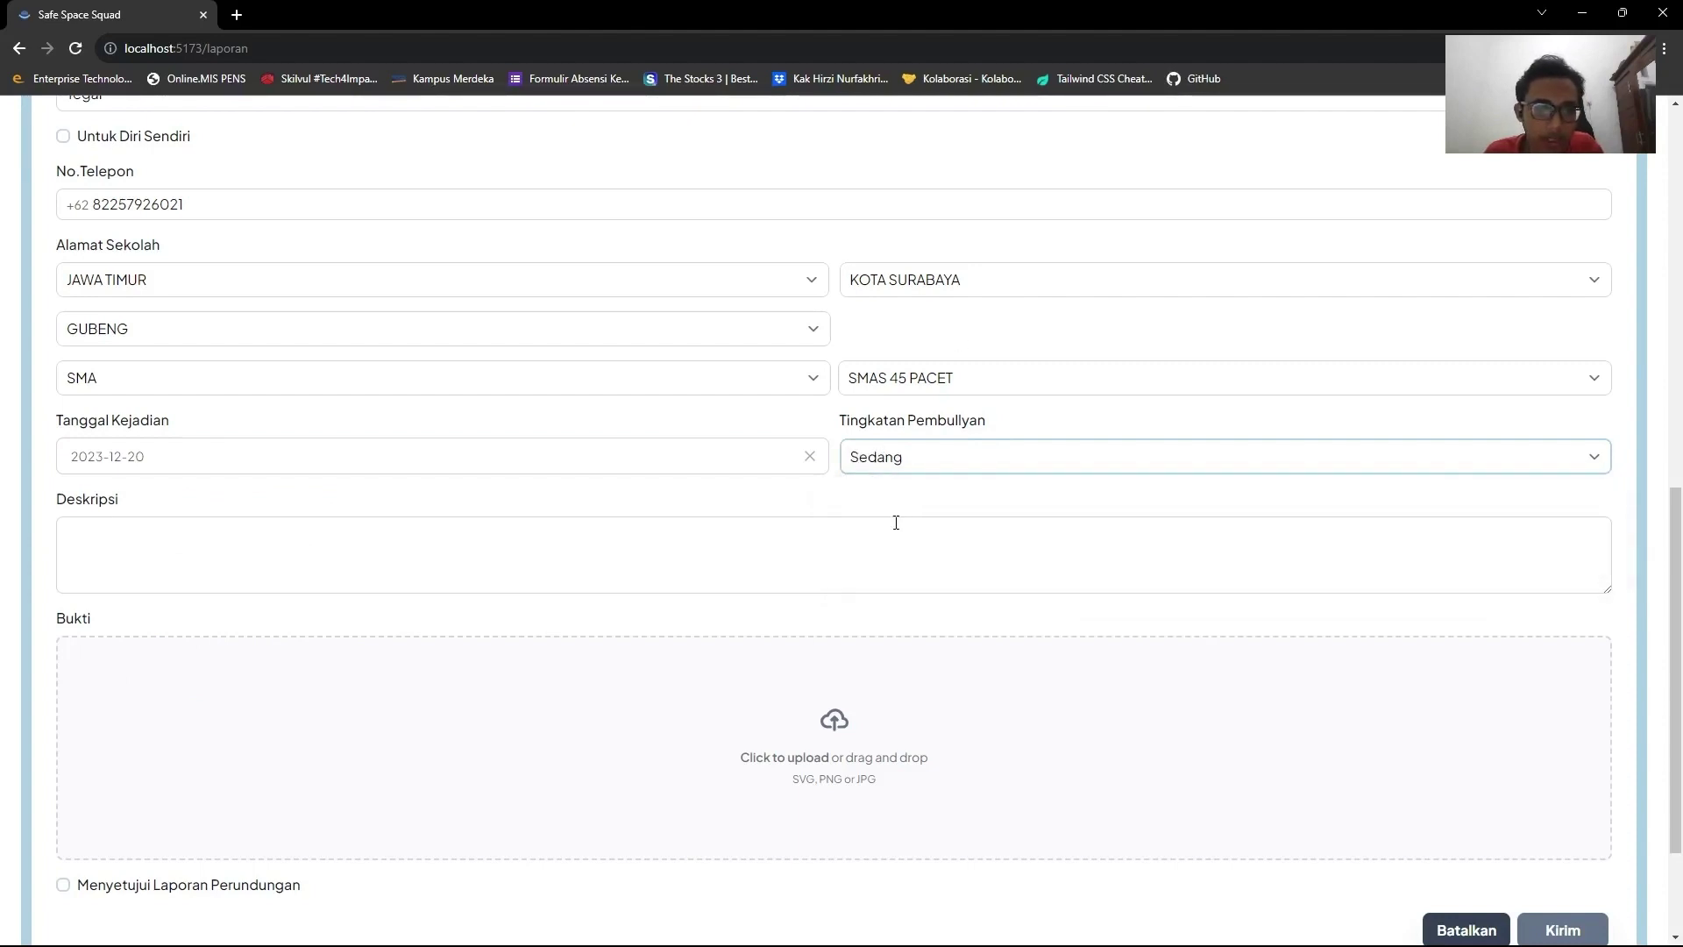
# Enter the description 'Saya mendapatkan pembulyian verbal terhadap orang tua saya dan saya'.
pyautogui.click(436, 542)
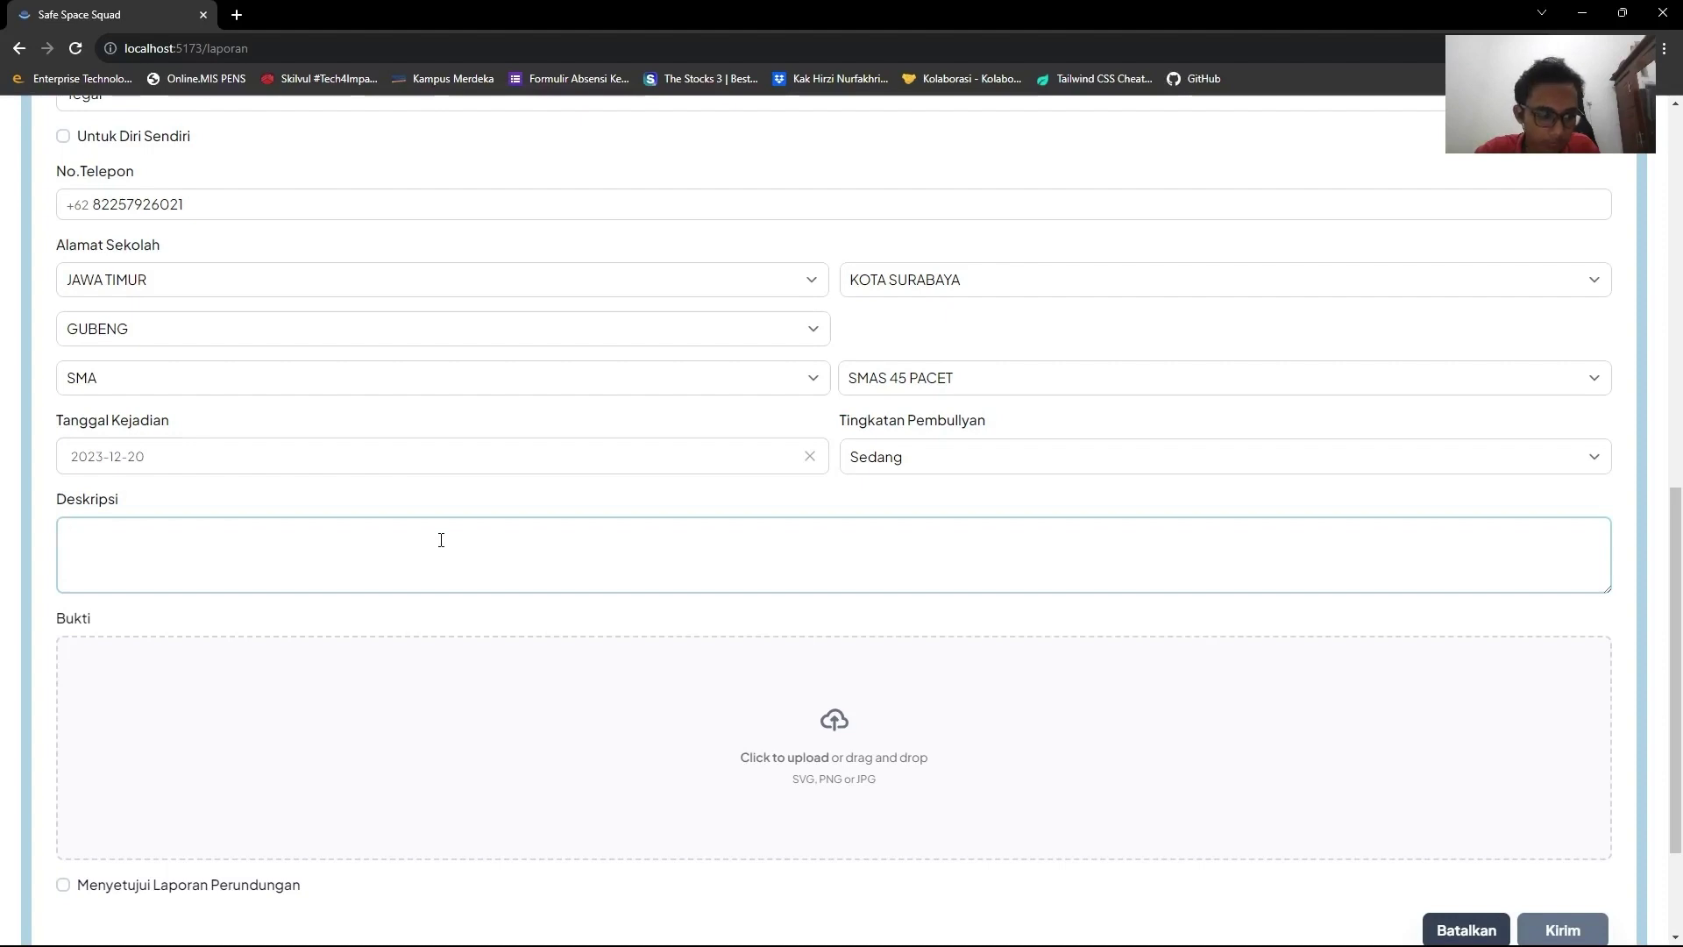
pyautogui.write('Saya mendapatka')
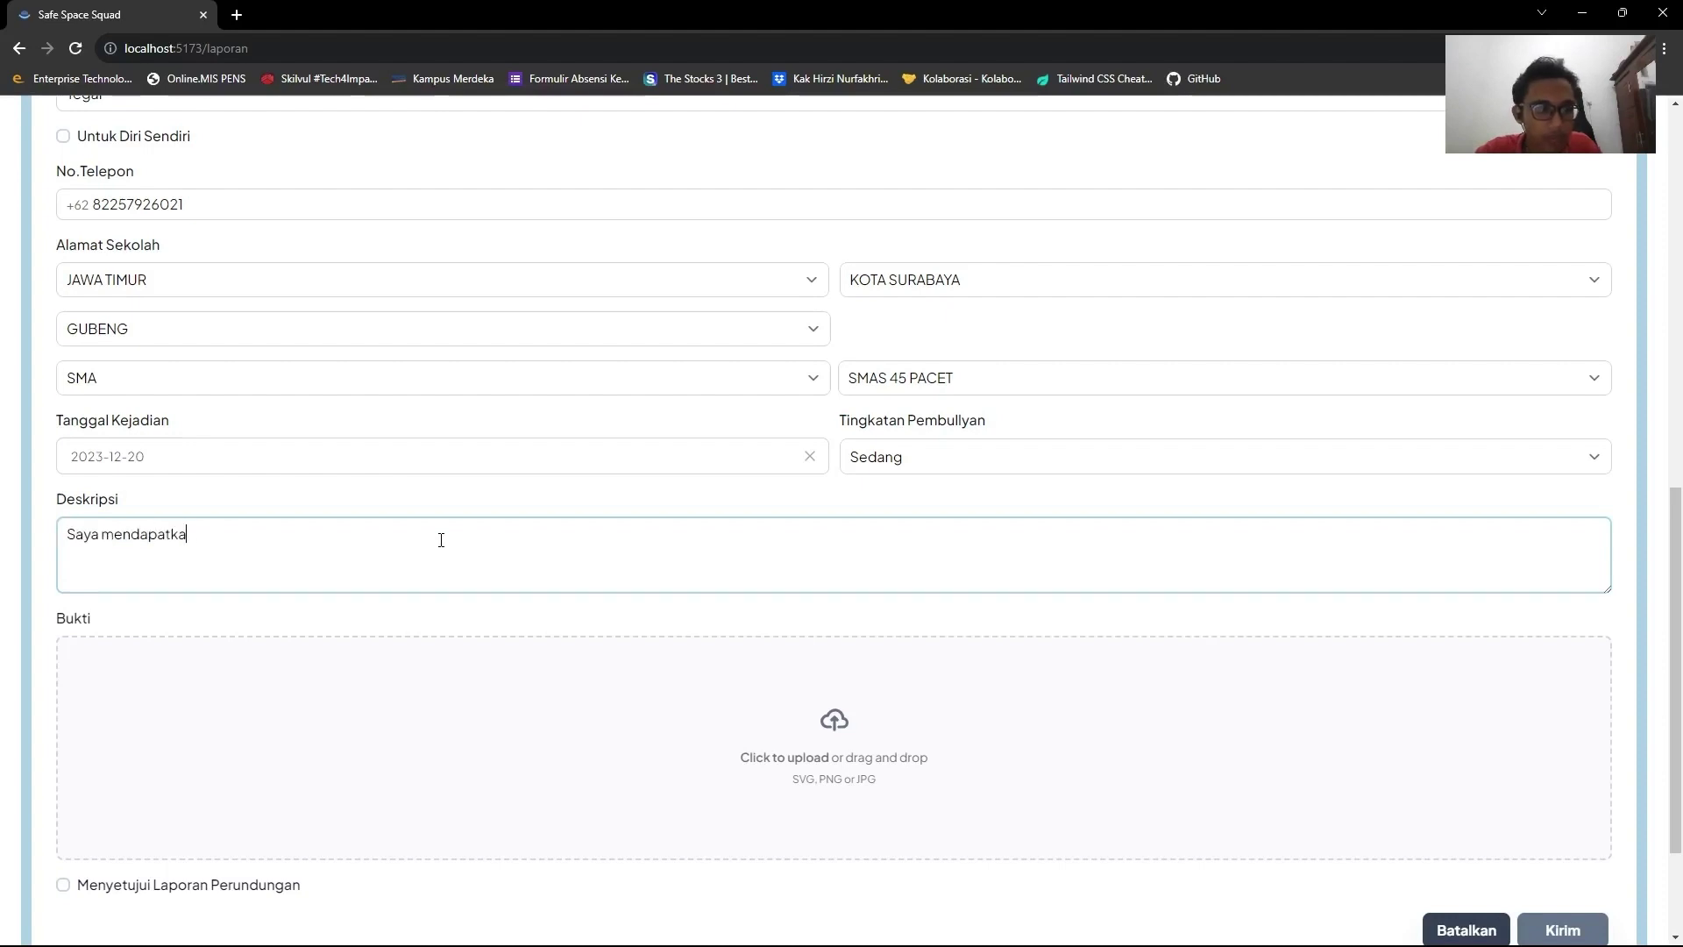
pyautogui.write('n pembulyian verbal terhadap orang tua saya dan saya')
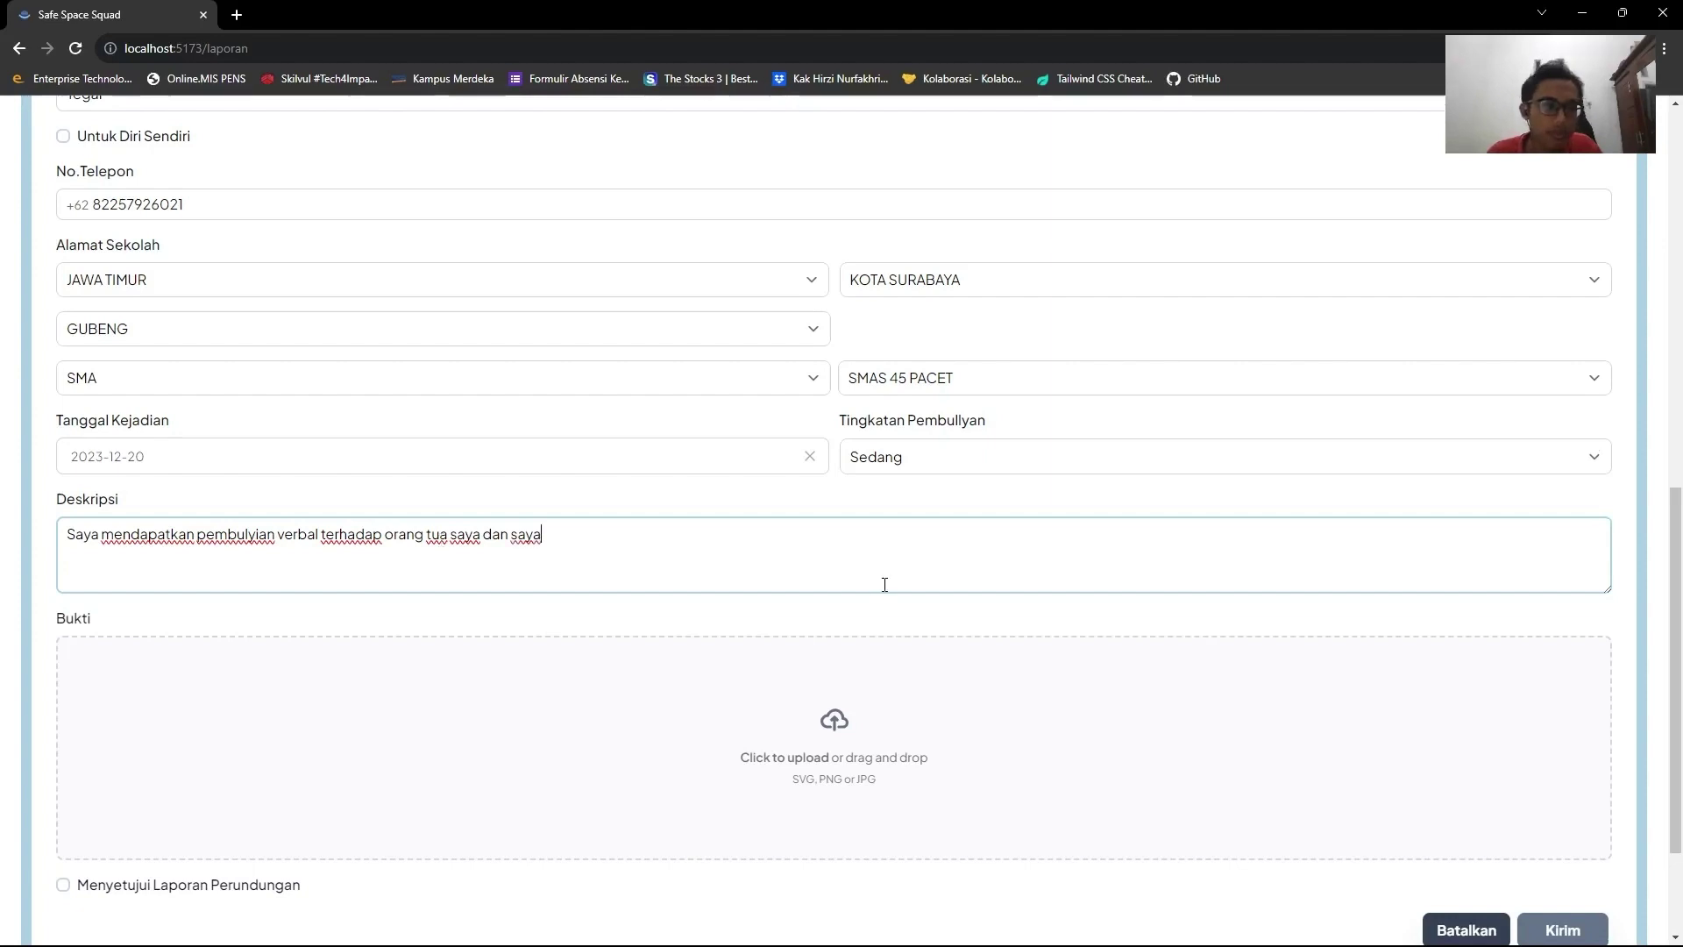
pyautogui.scroll(-2, 885, 583)
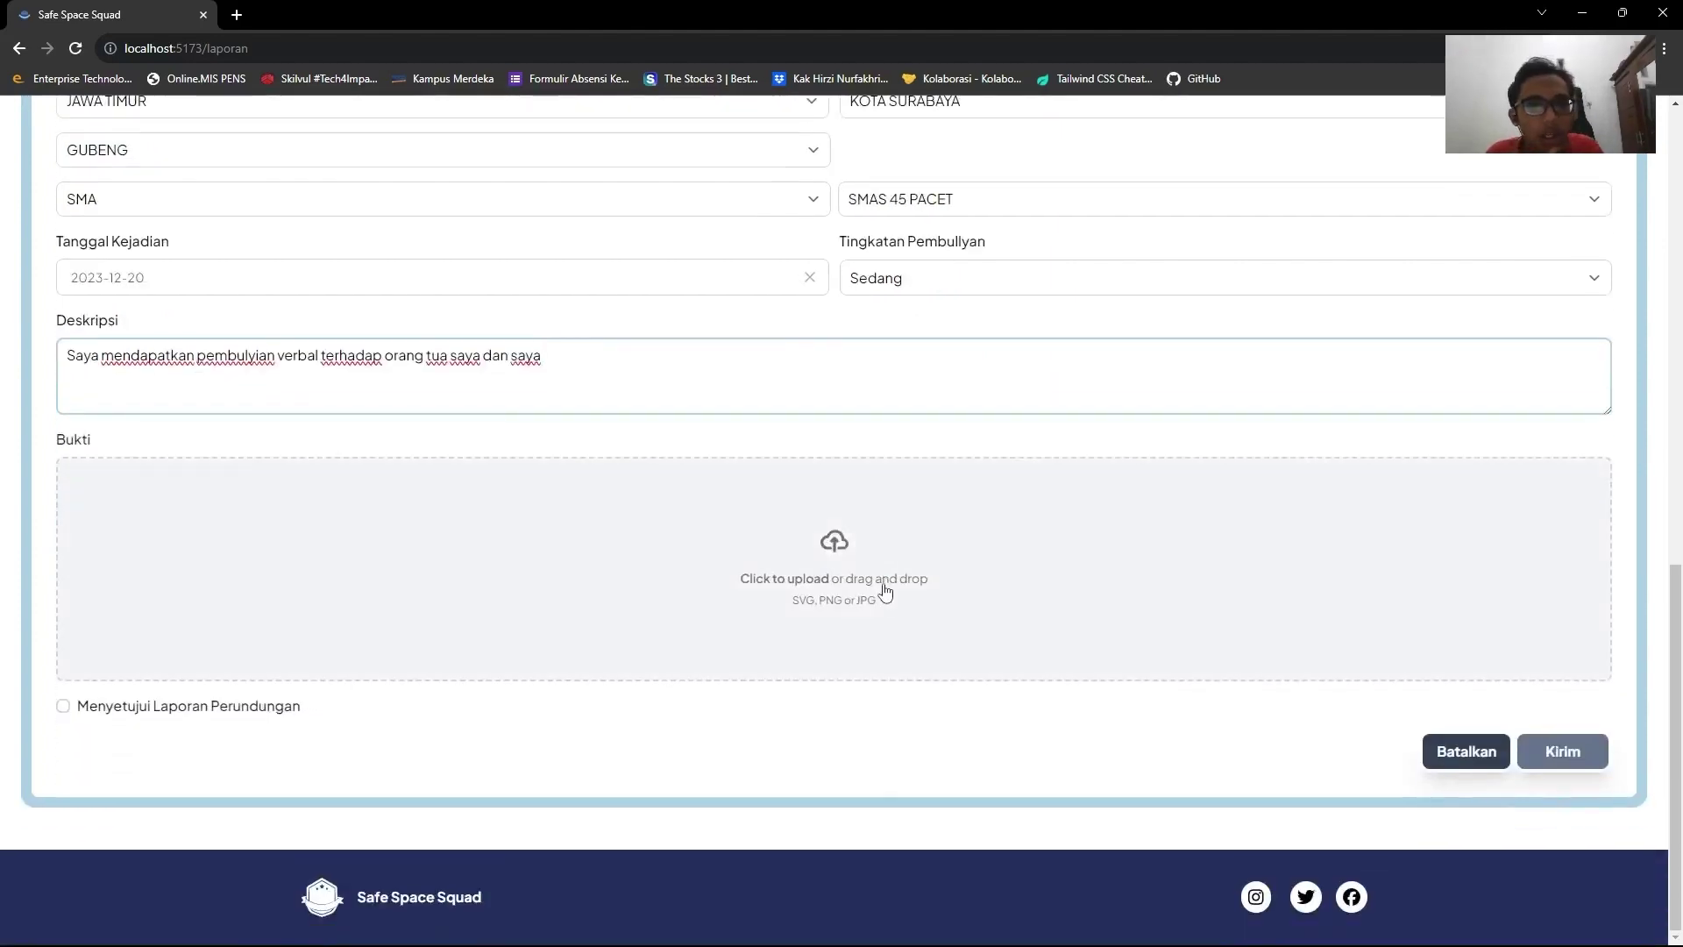
# Attach image 84805 as the report's evidence.
pyautogui.click(802, 557)
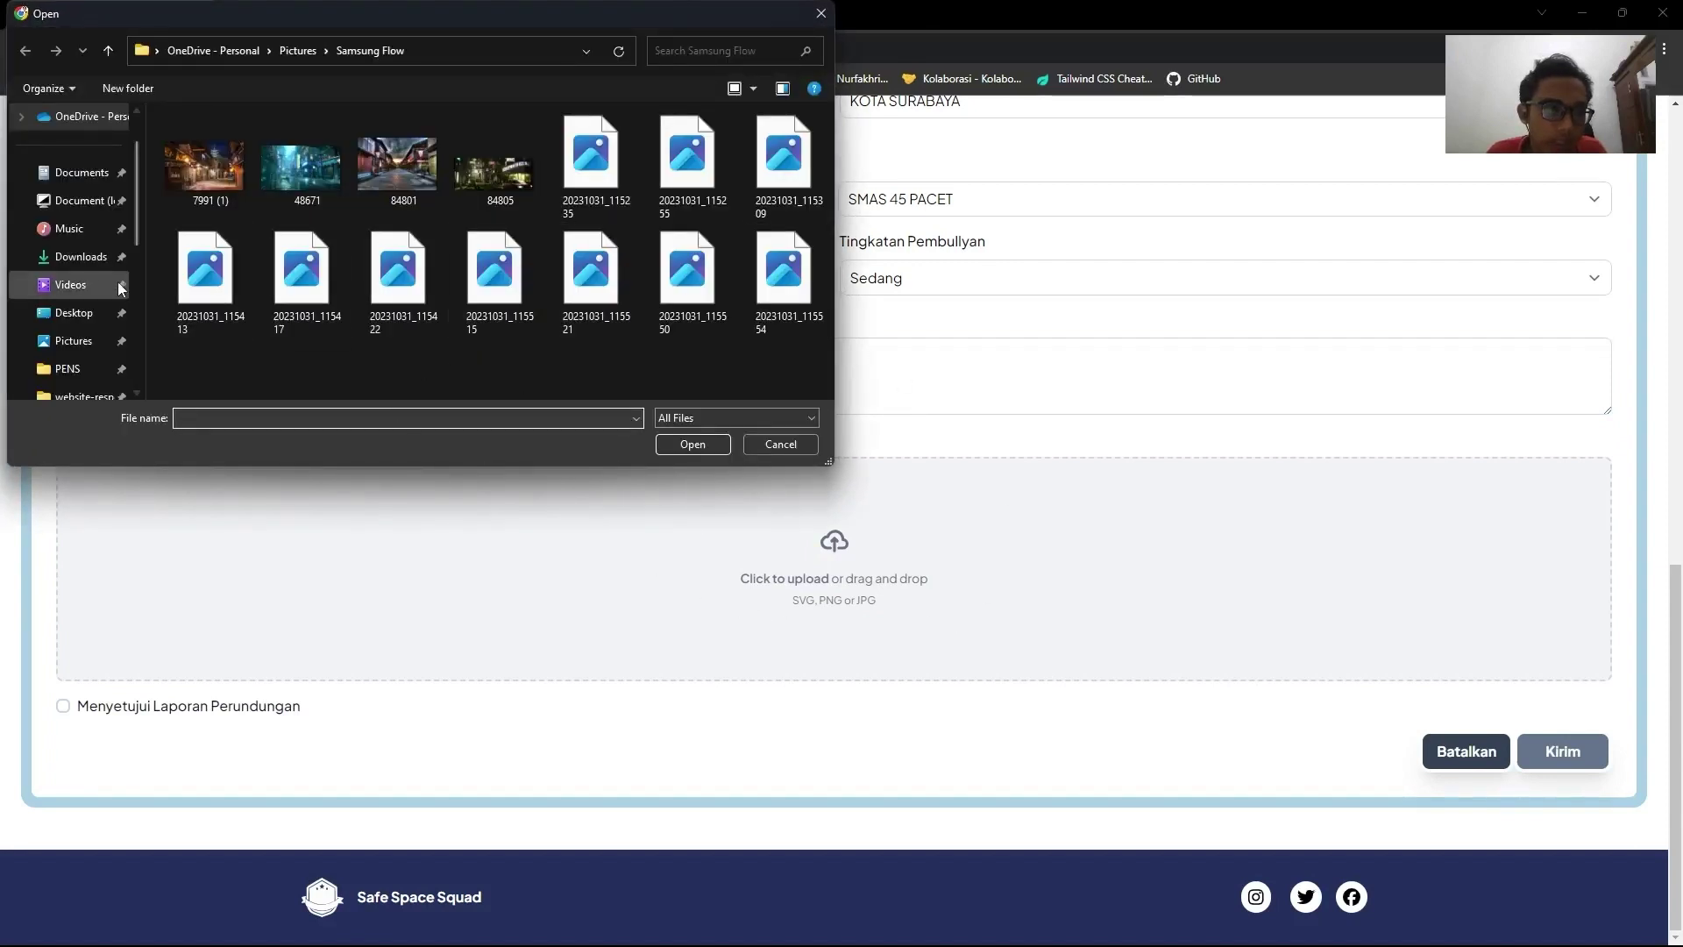
pyautogui.click(493, 173)
pyautogui.click(692, 444)
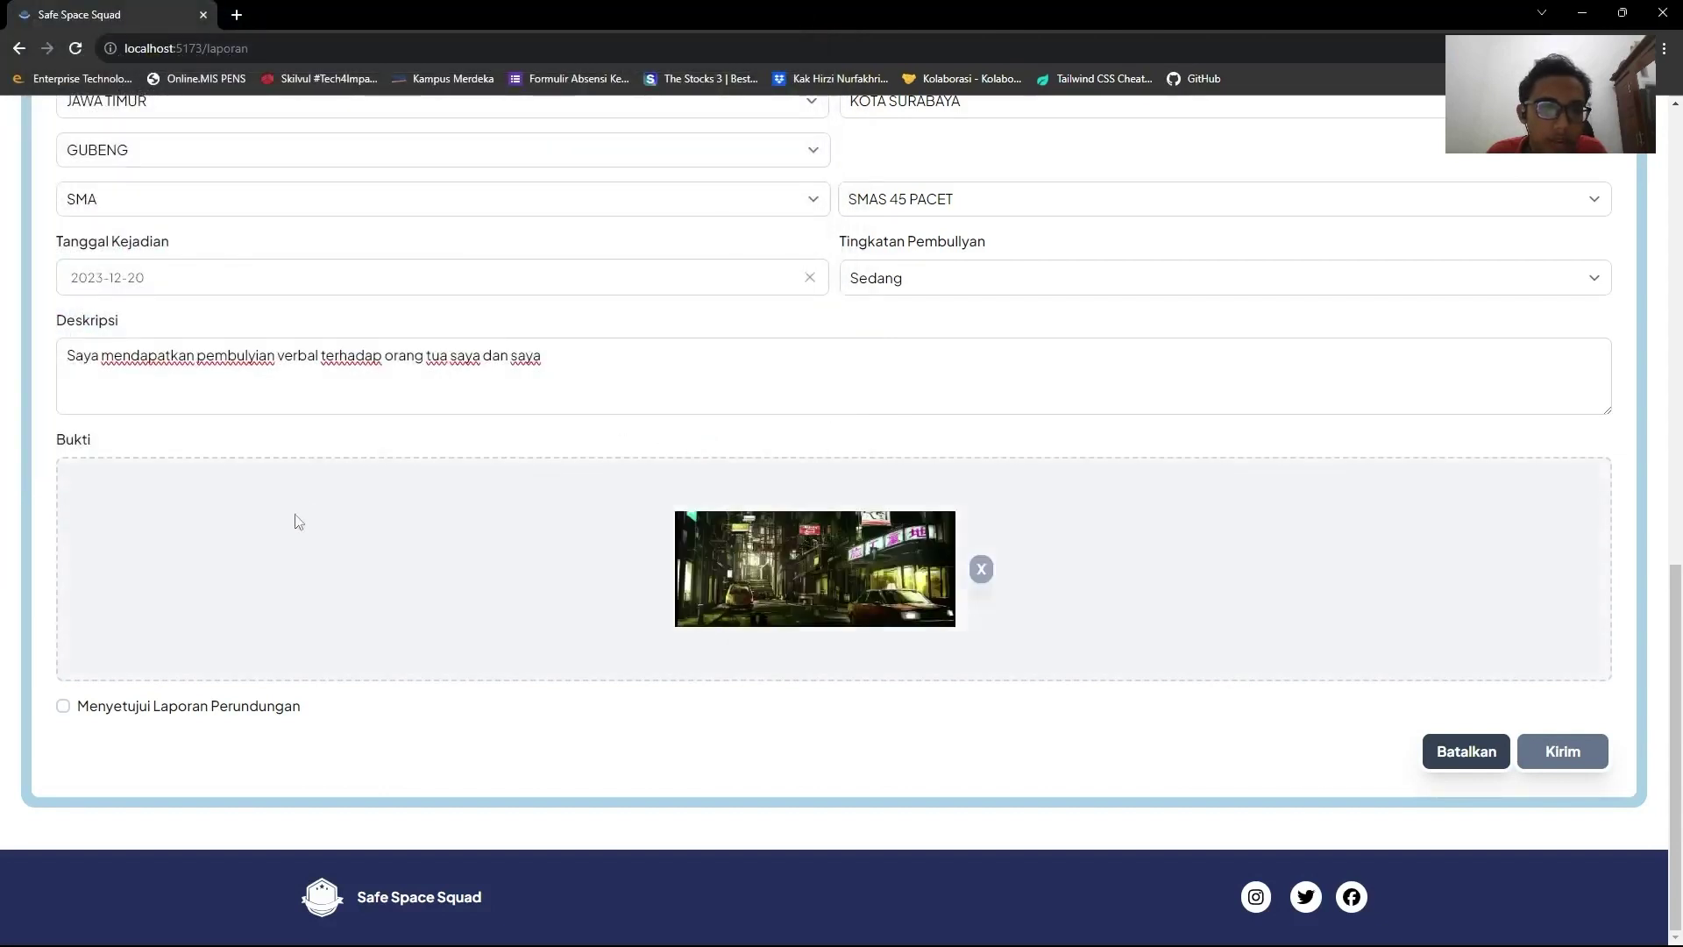
# Accept the Menyetujui Laporan Perundungan statement, submit the report, and dismiss the confirmation.
pyautogui.click(64, 707)
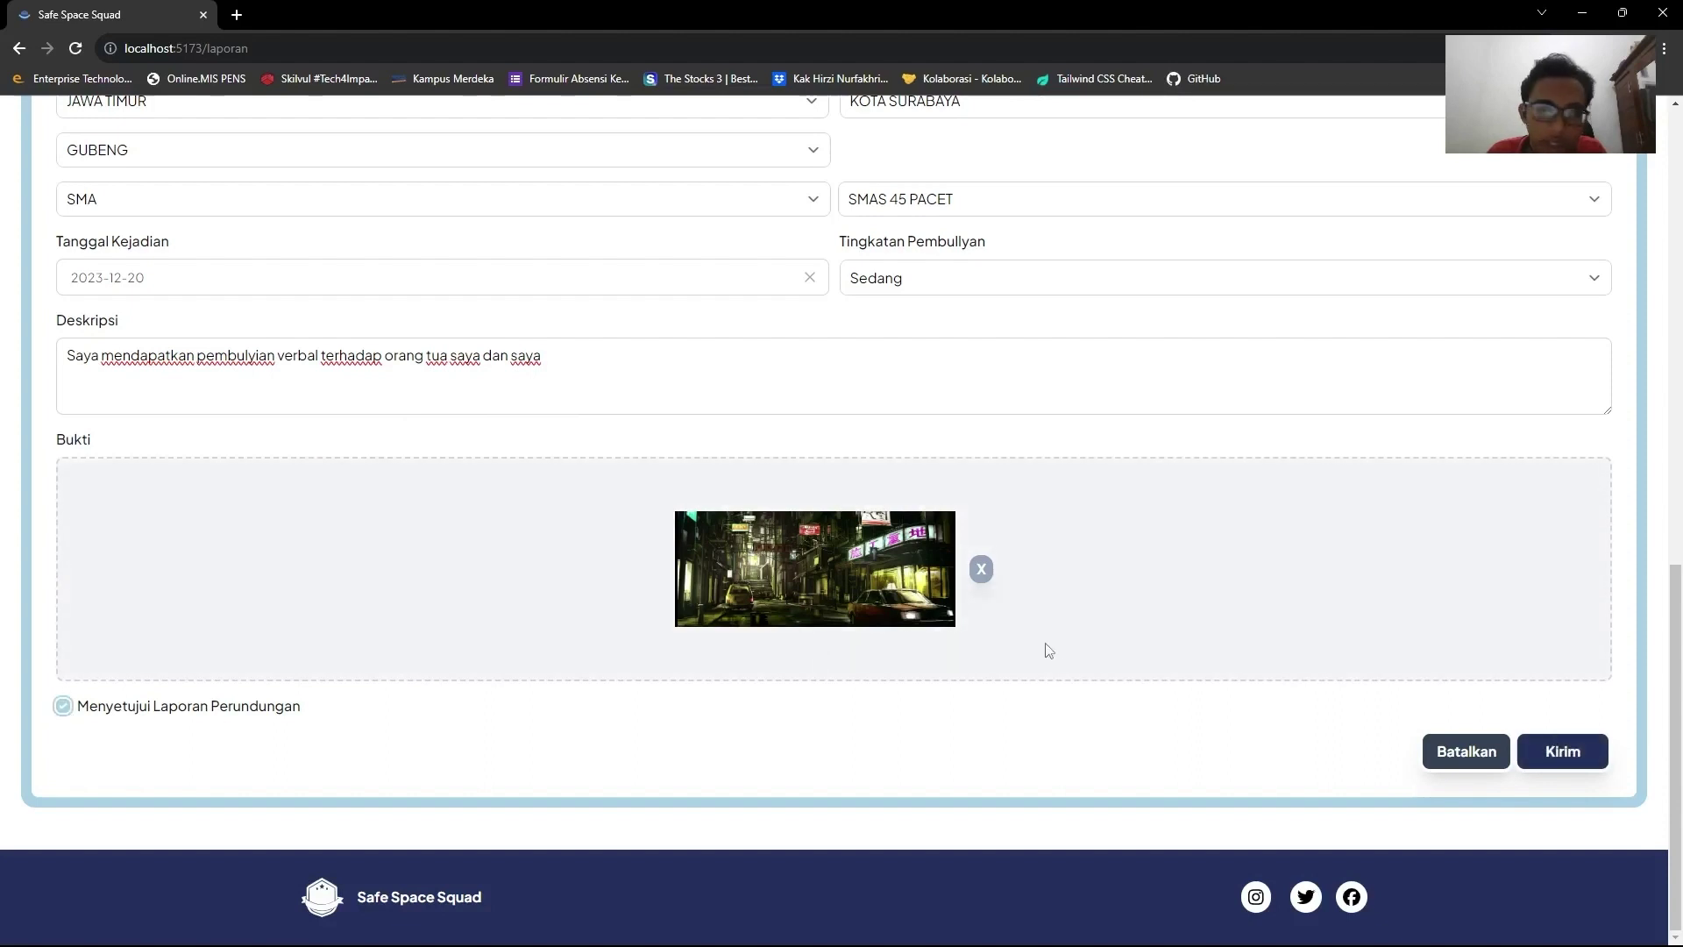
pyautogui.click(1597, 765)
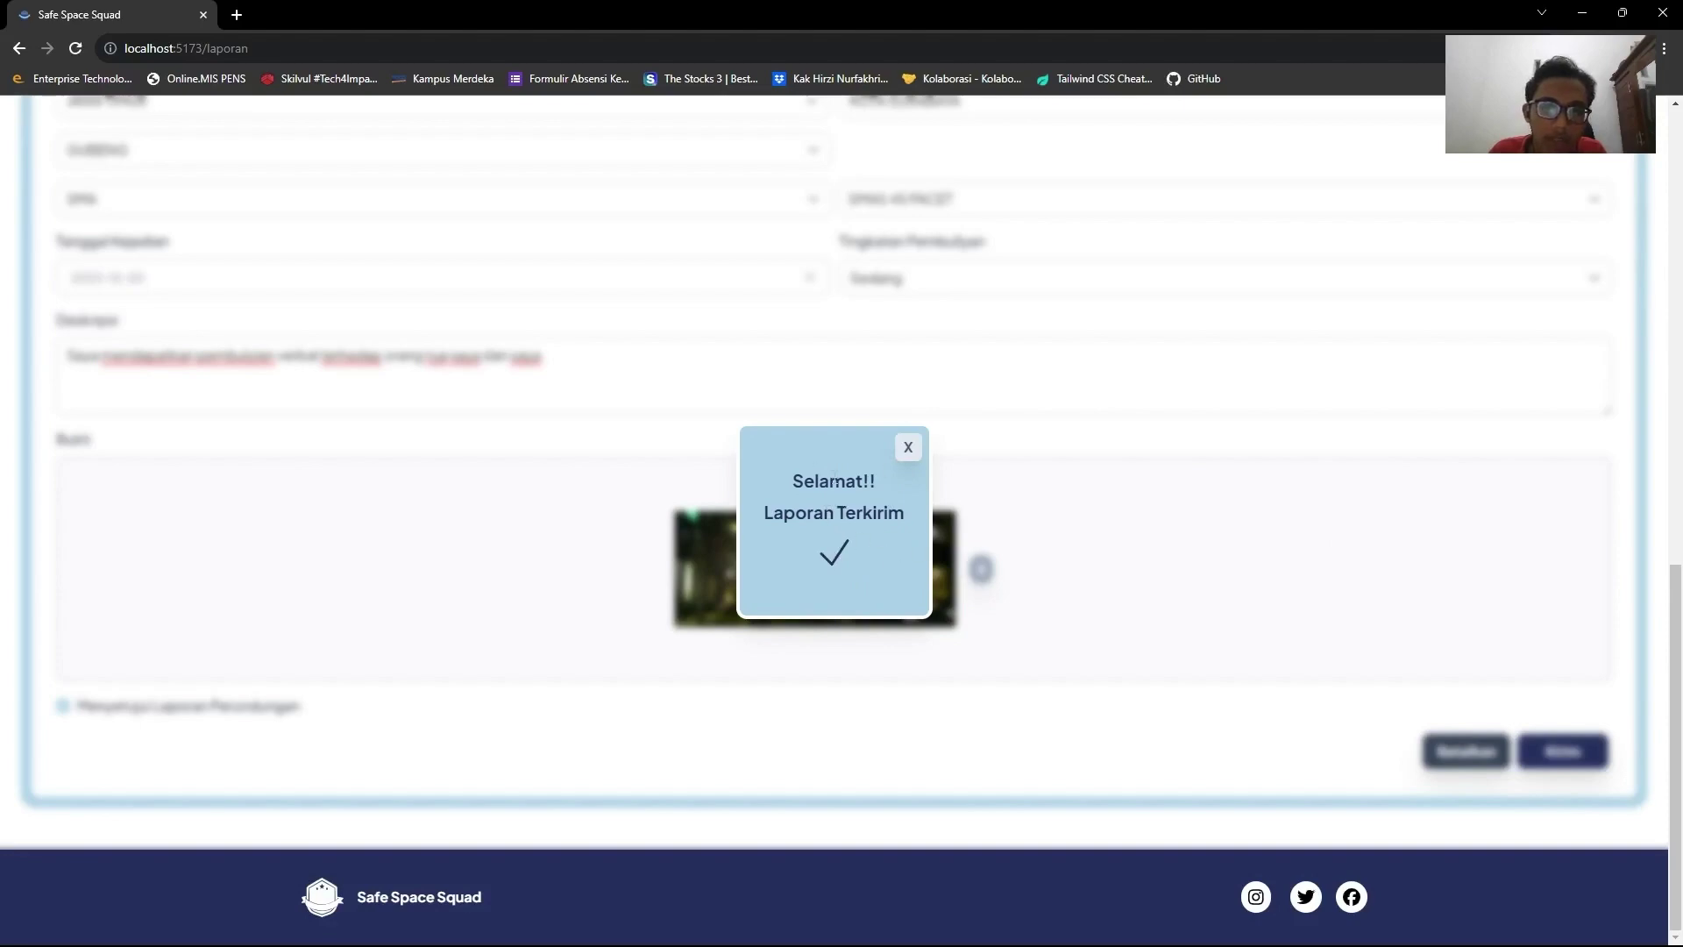
pyautogui.click(907, 448)
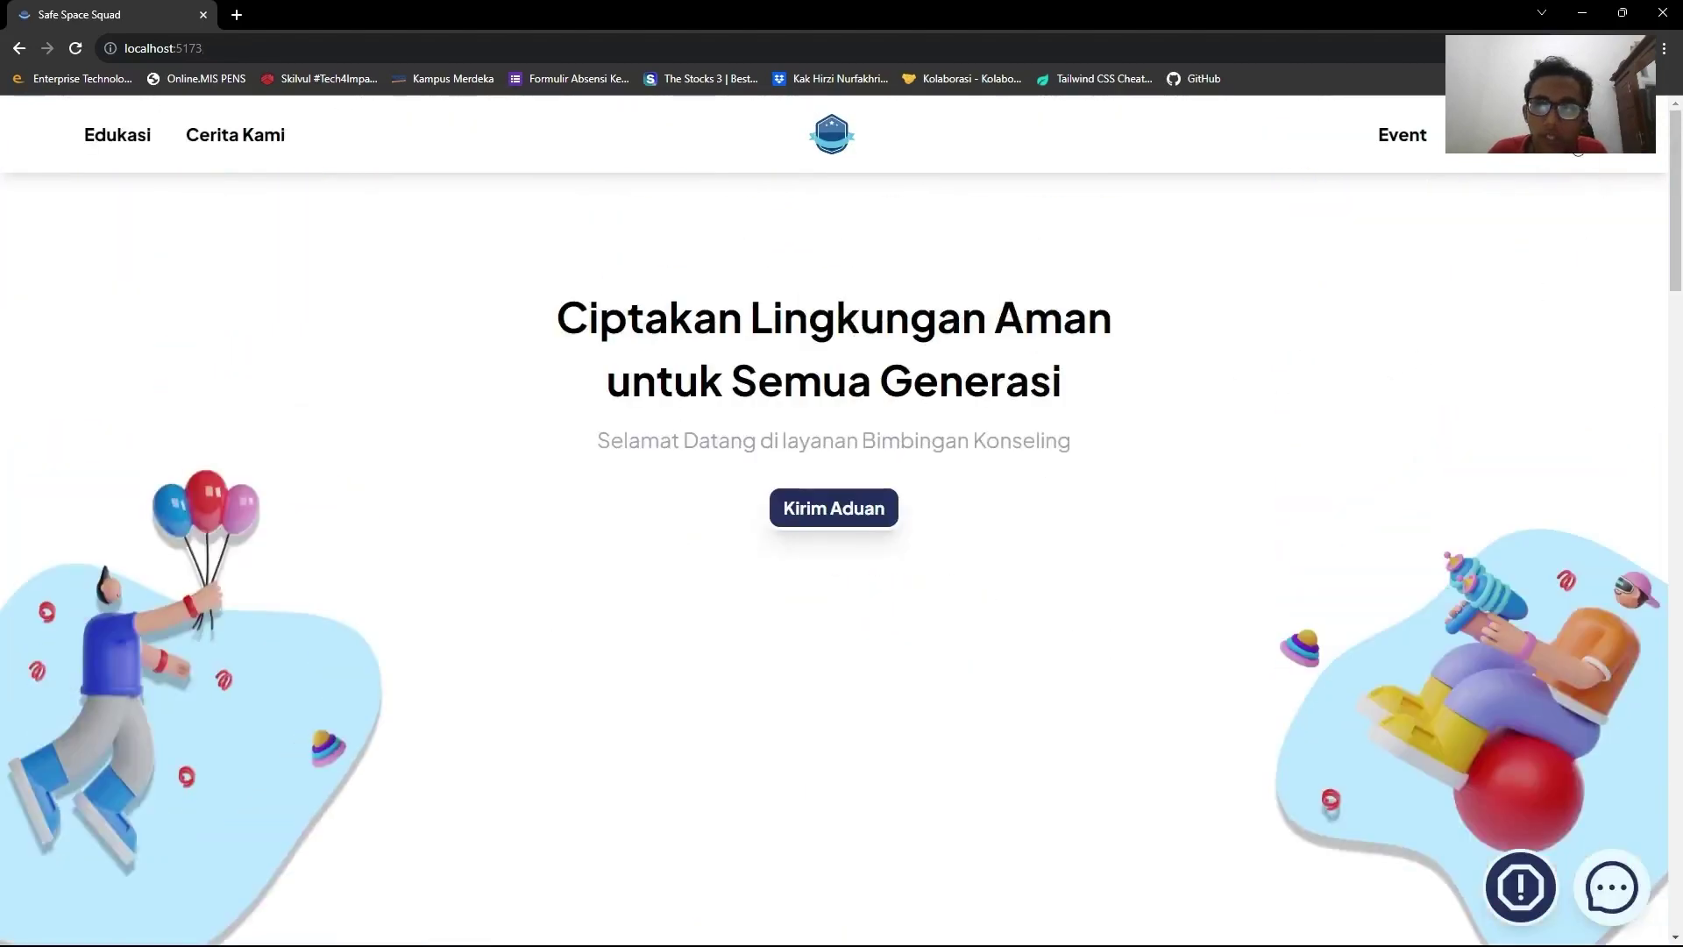
# Go to the user Dashboard and view the Pesan chat with the admin.
pyautogui.click(1577, 151)
pyautogui.click(1544, 388)
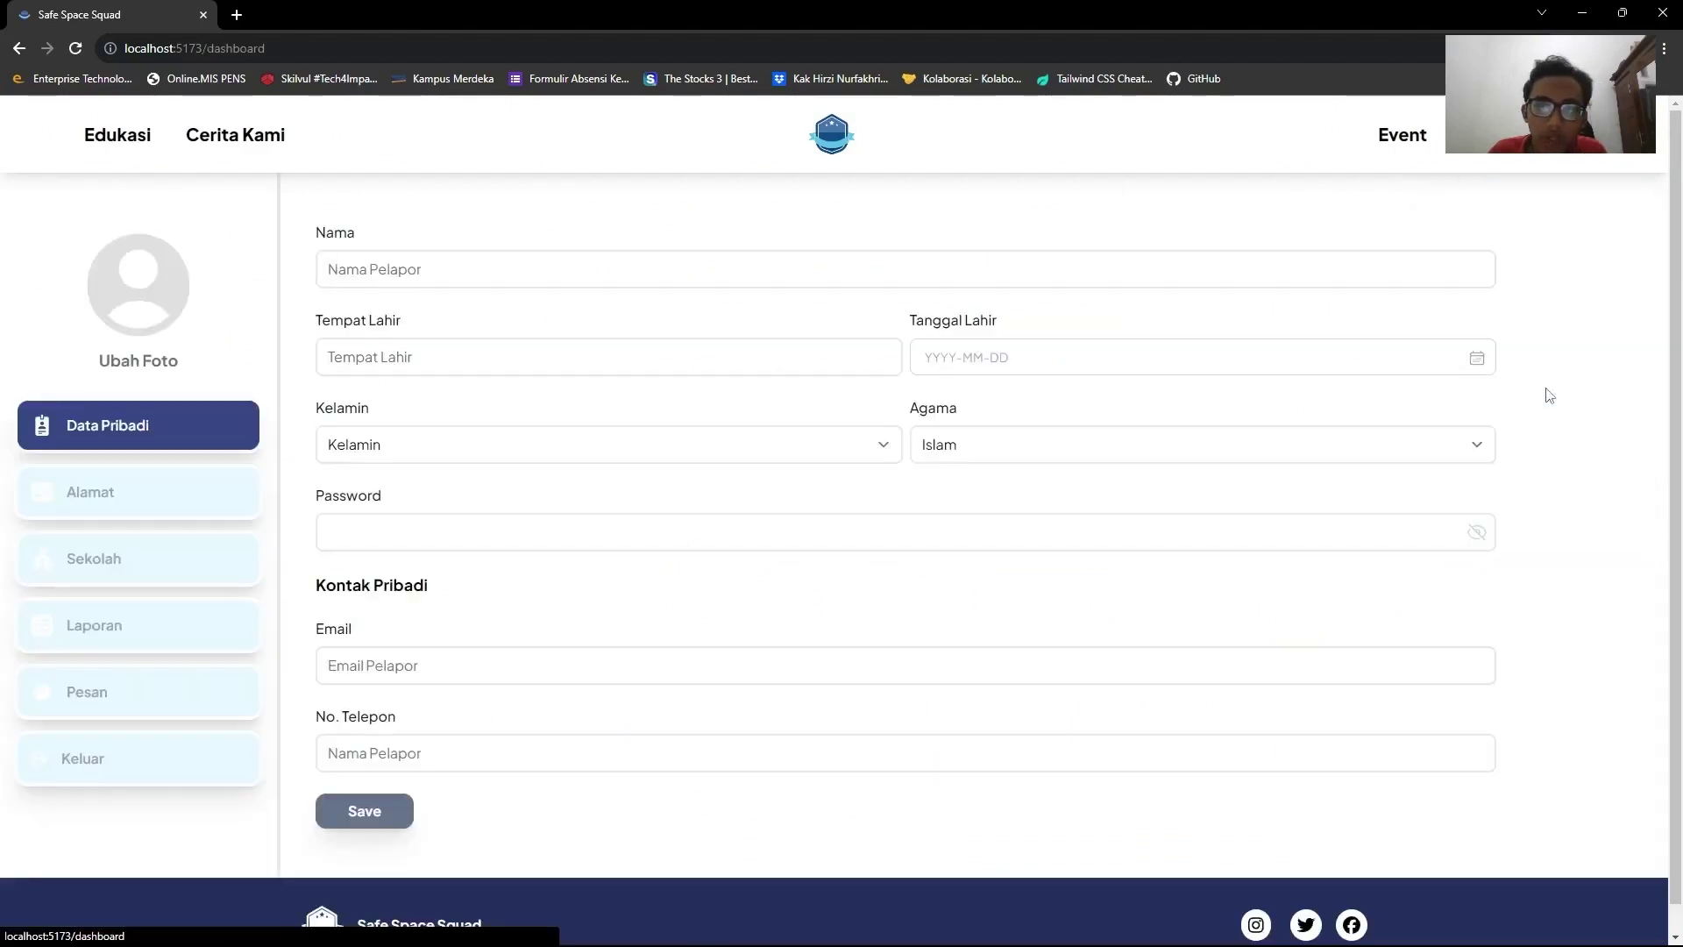
pyautogui.click(87, 698)
pyautogui.scroll(-3, 765, 364)
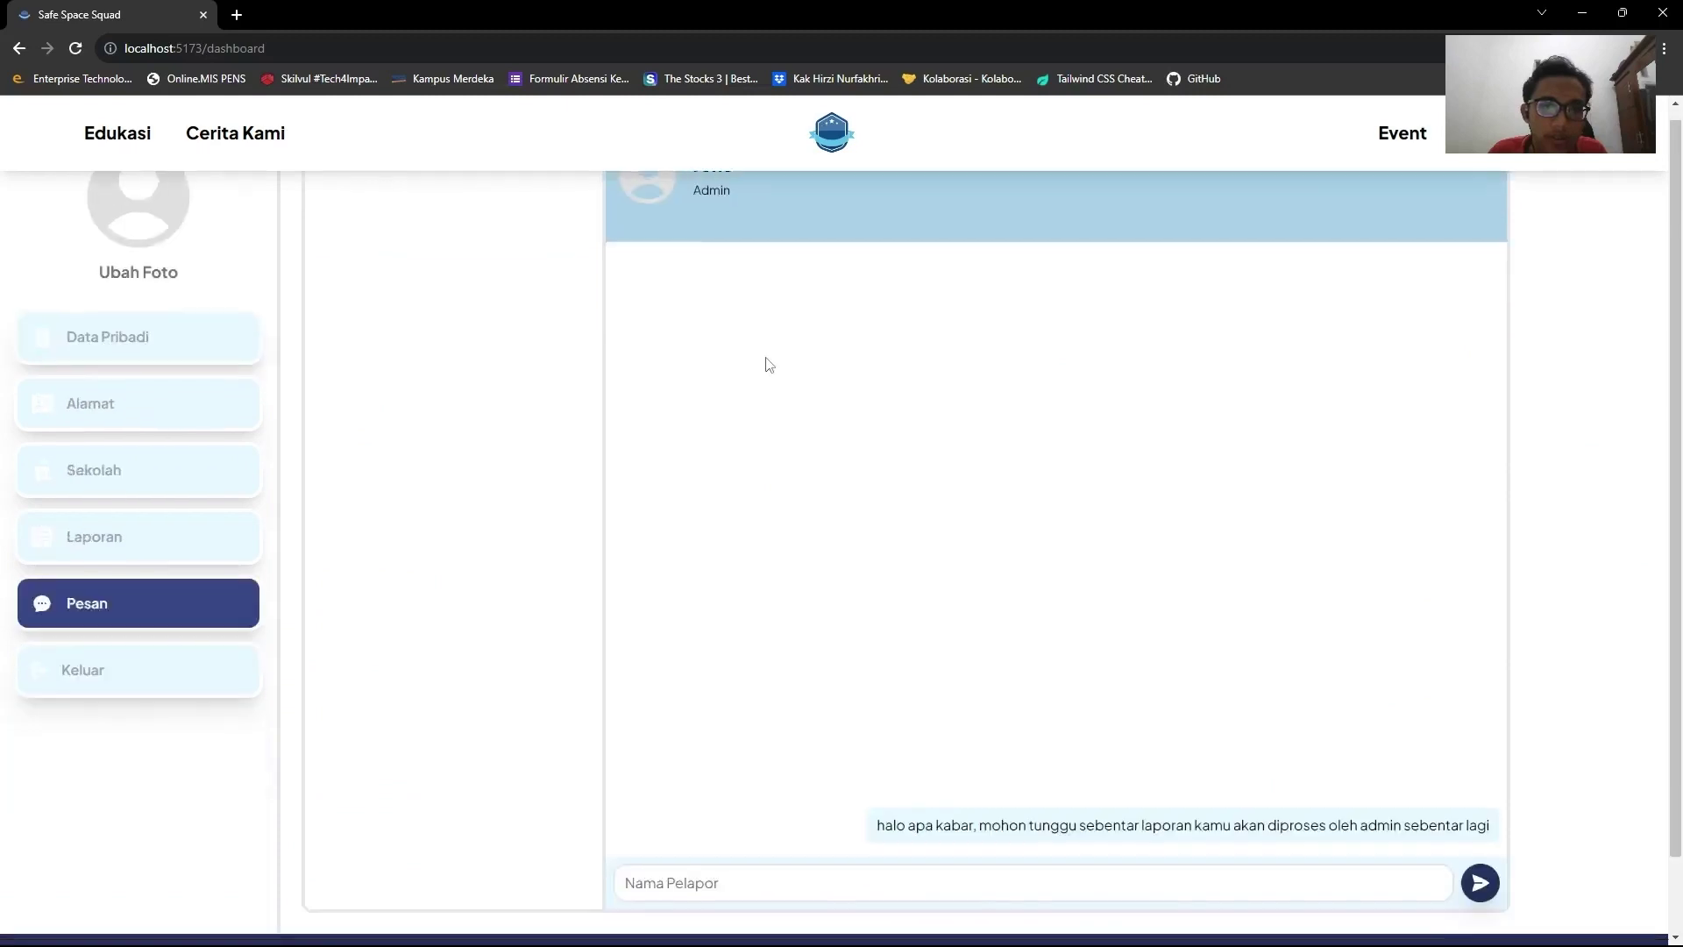
pyautogui.scroll(3, 765, 365)
pyautogui.scroll(-2, 765, 364)
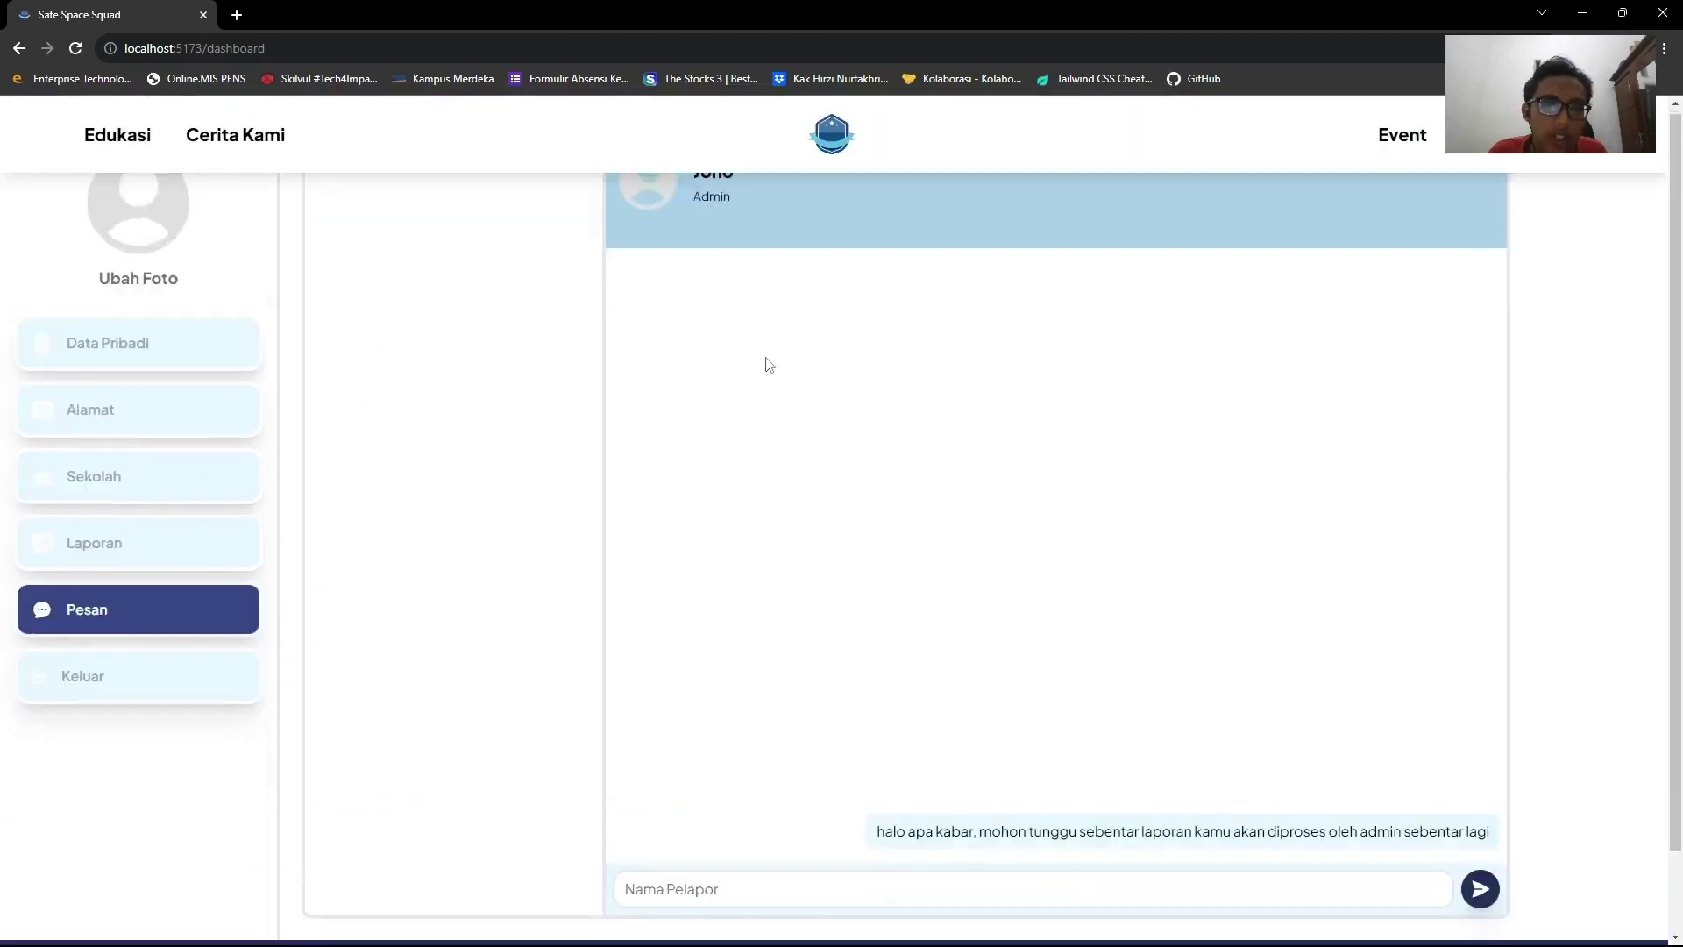
pyautogui.scroll(1, 771, 355)
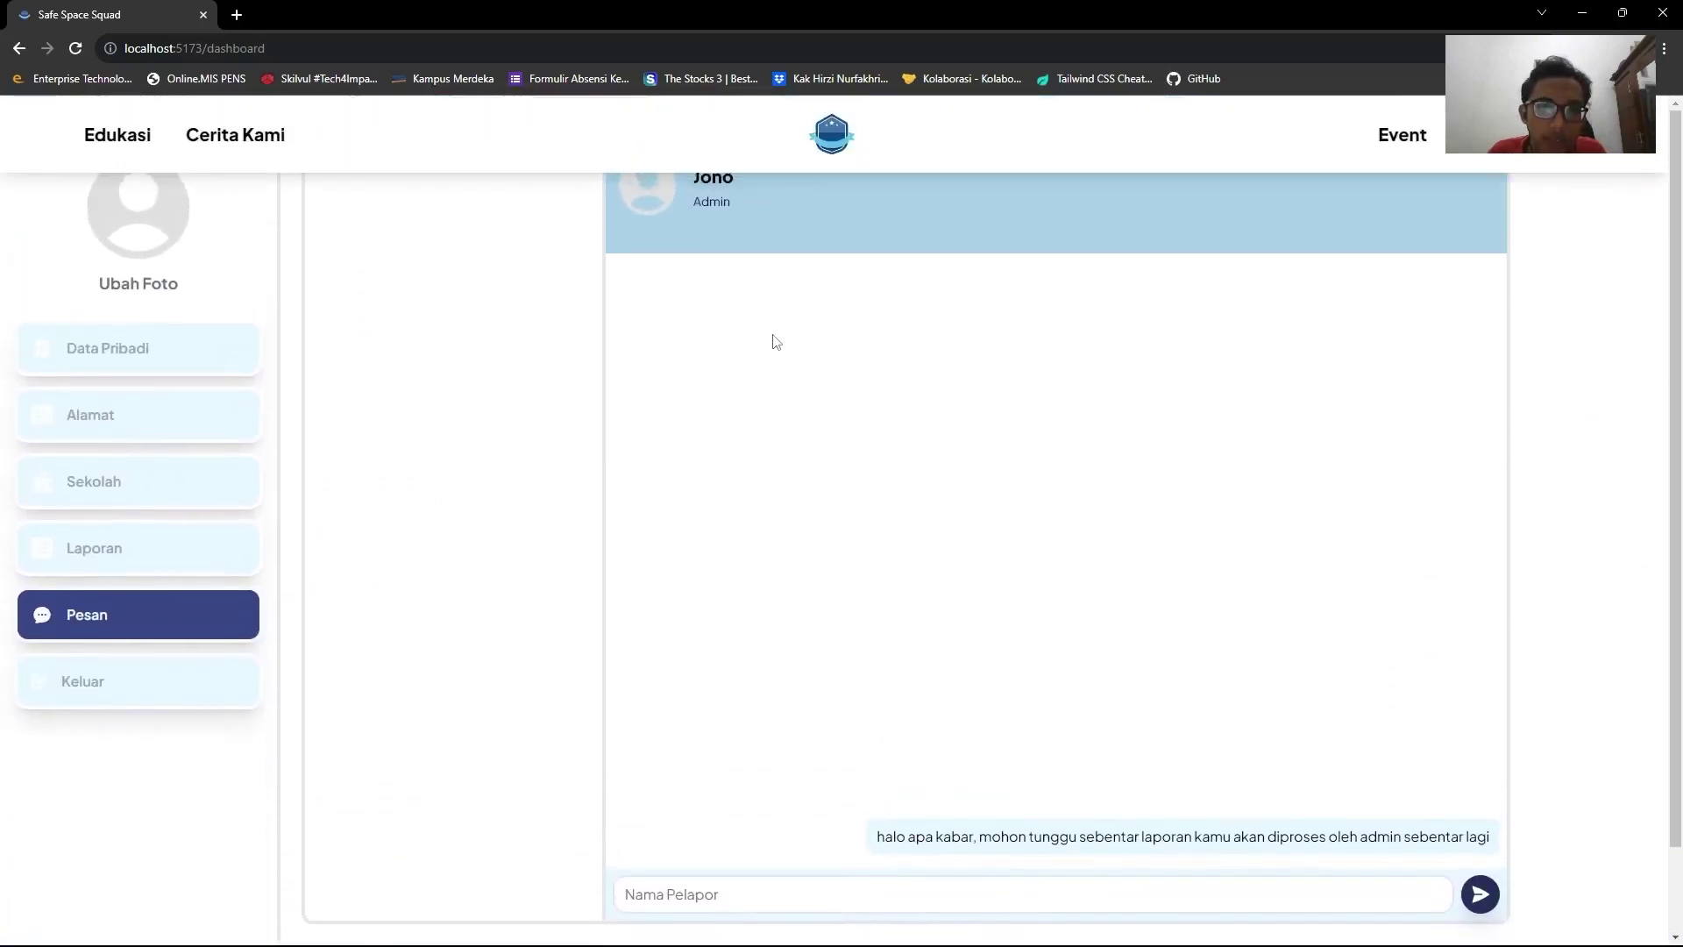
pyautogui.scroll(-1, 776, 342)
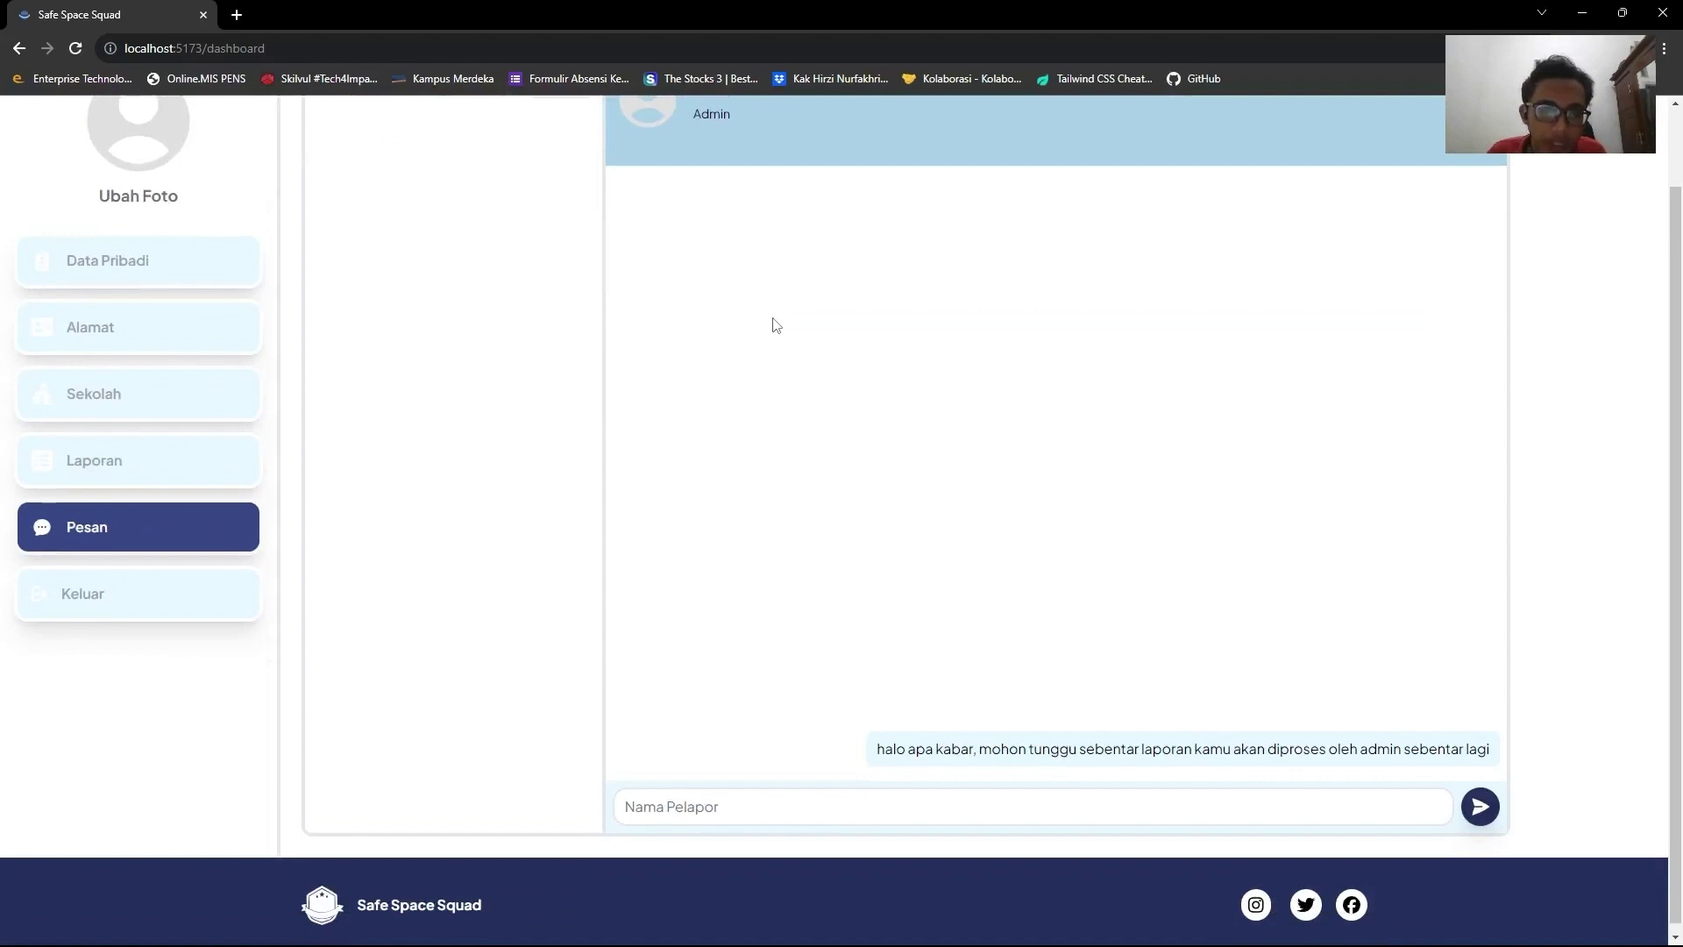
pyautogui.scroll(3, 774, 320)
pyautogui.scroll(-3, 772, 312)
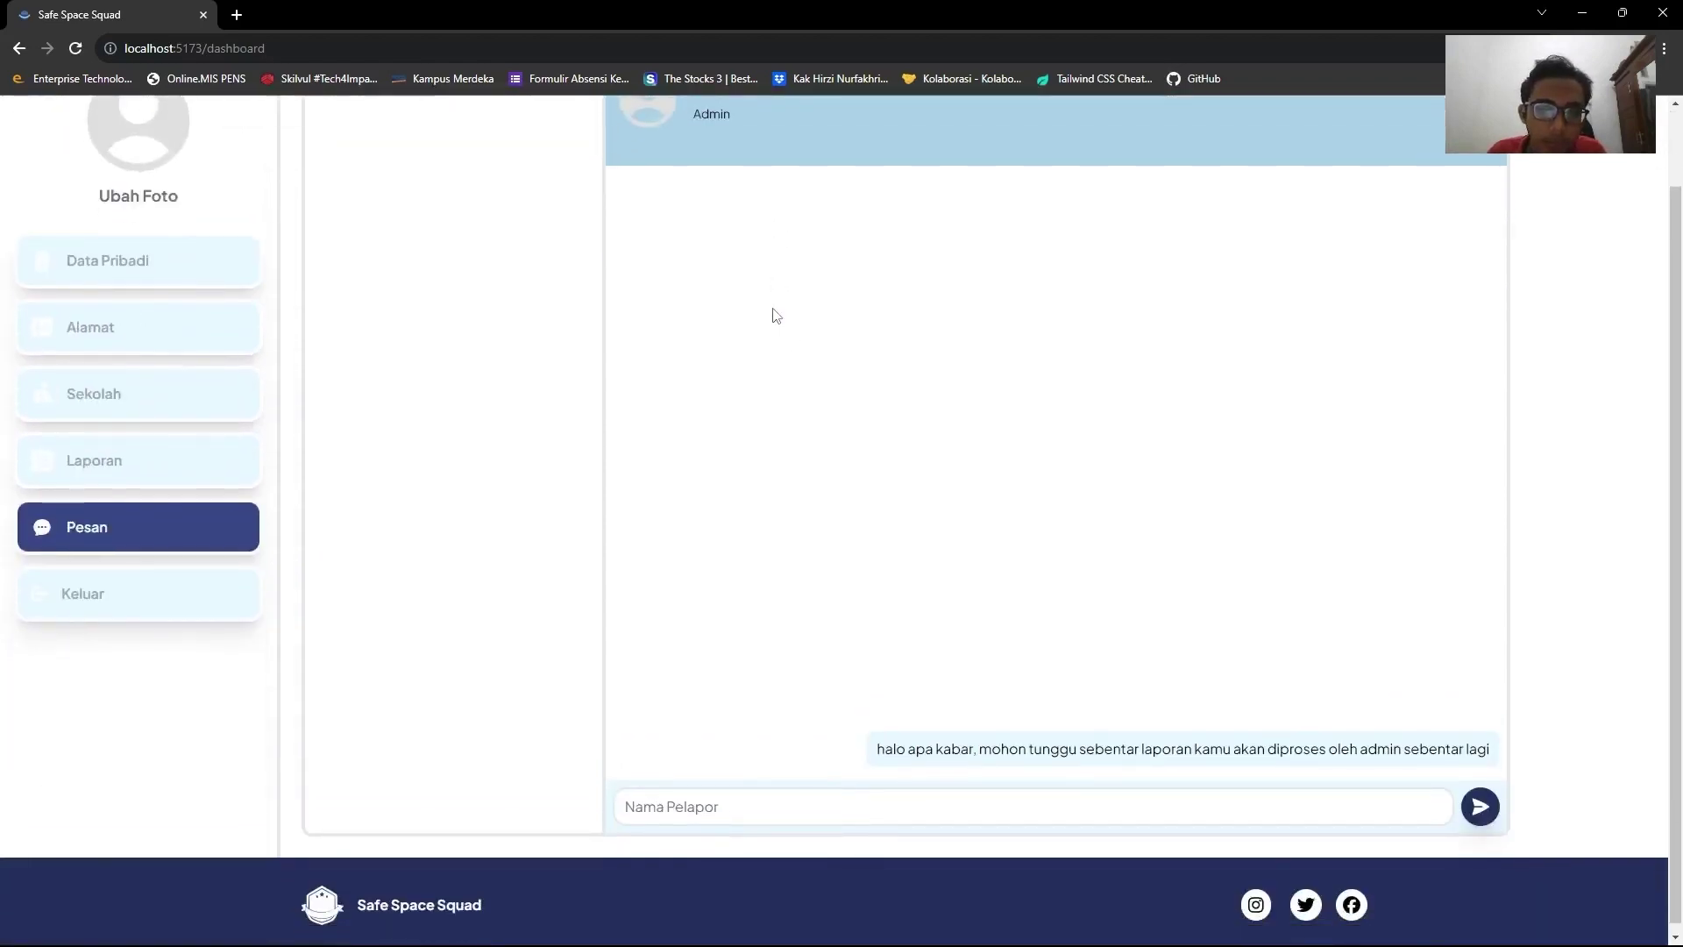
# Highlight the admin's message, then clear it and focus the reply box.
pyautogui.moveTo(876, 749); pyautogui.dragTo(1501, 757)
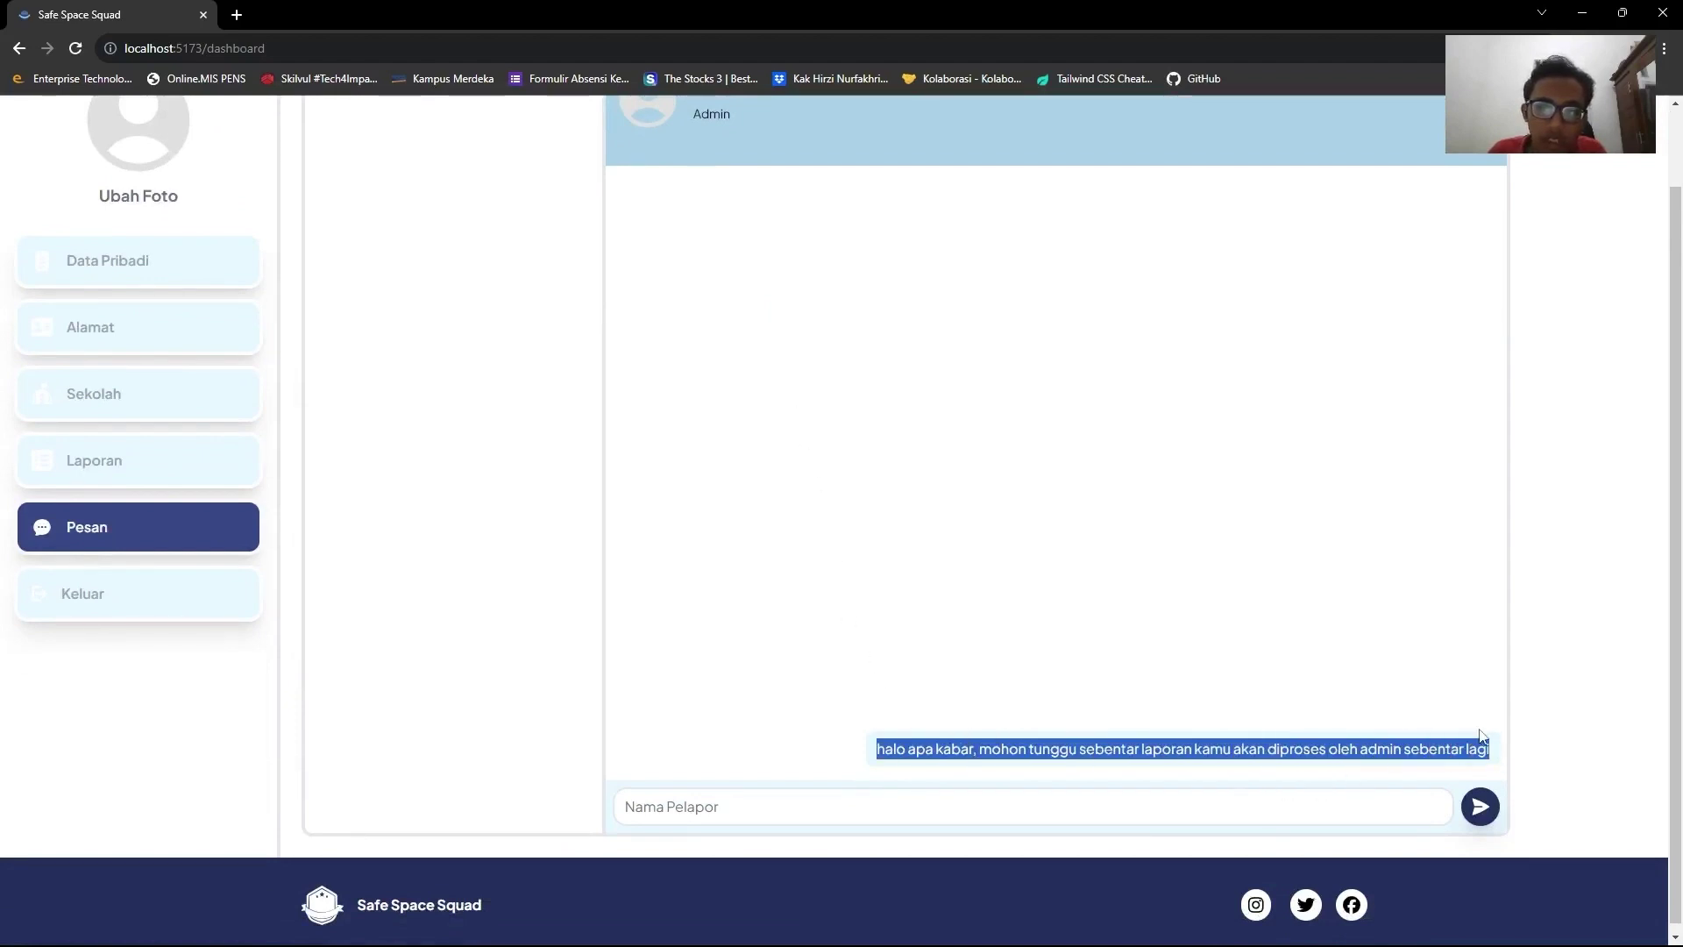
pyautogui.scroll(-1, 964, 535)
pyautogui.click(871, 724)
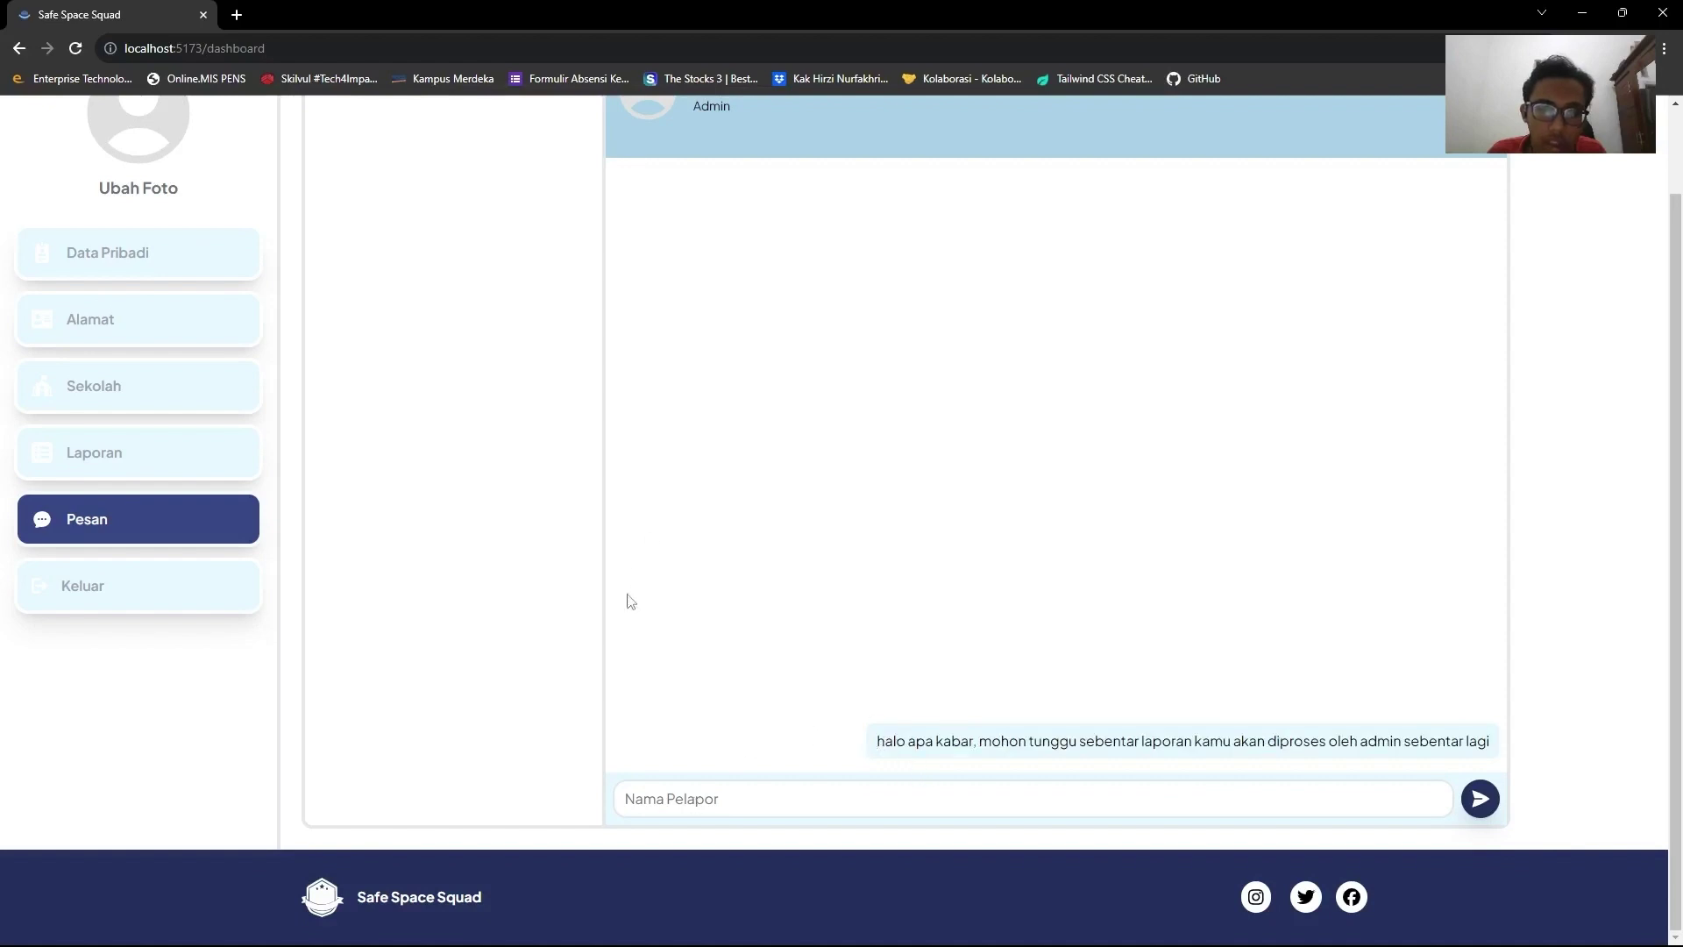
pyautogui.click(662, 807)
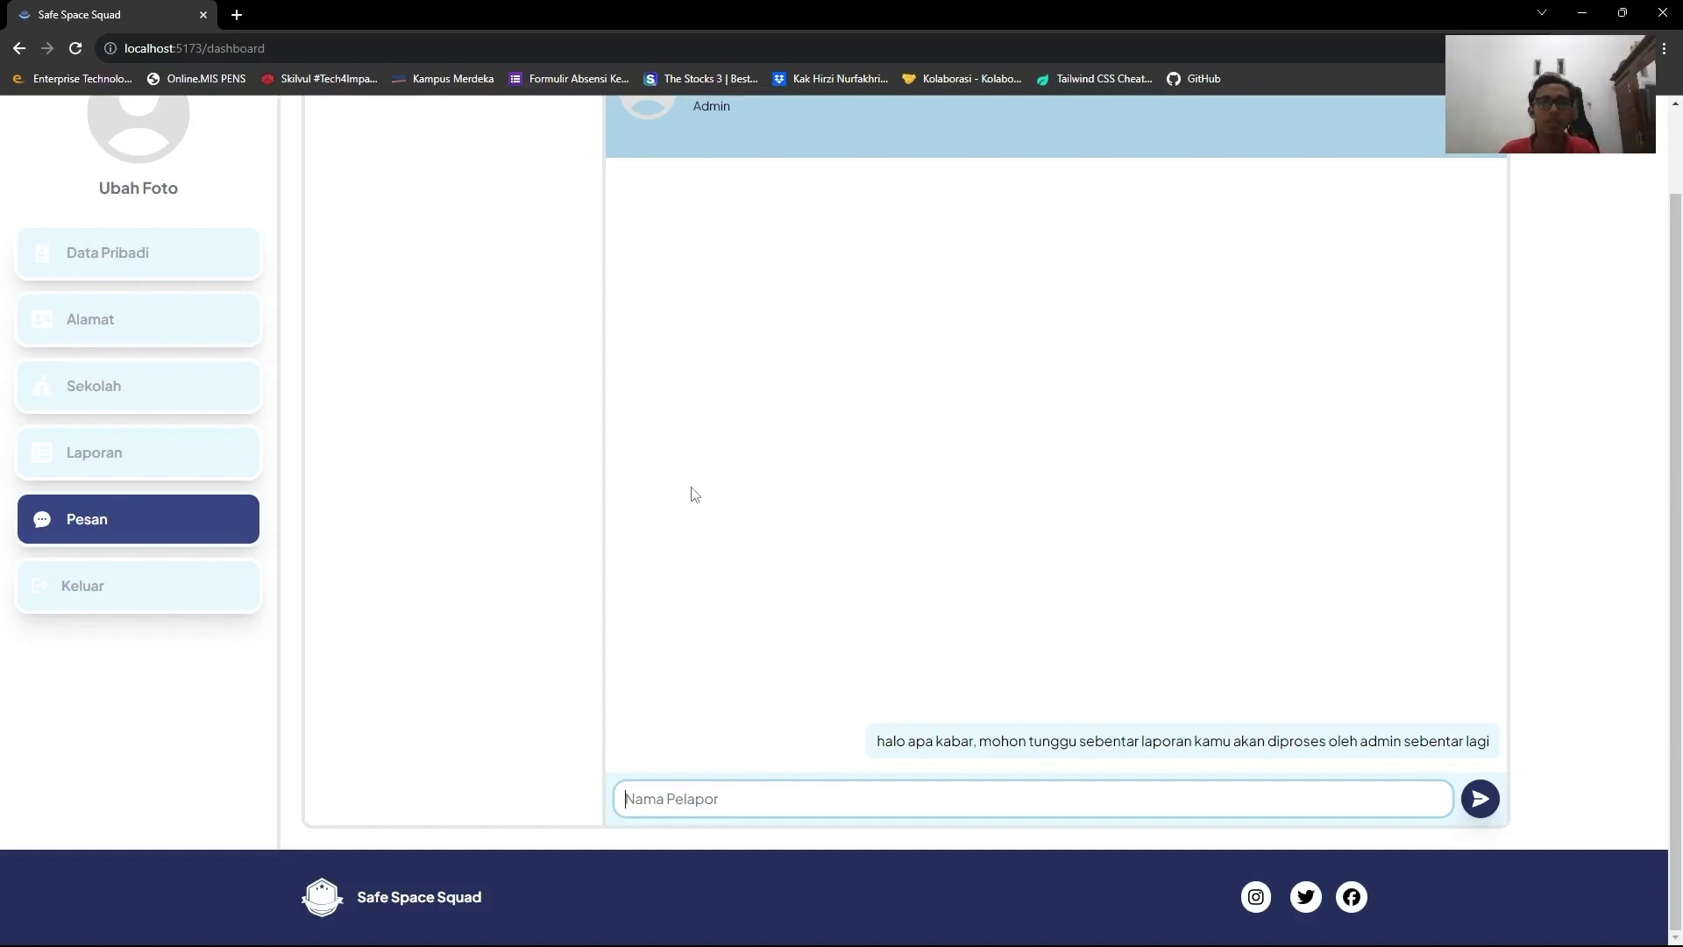
pyautogui.scroll(2, 704, 495)
pyautogui.scroll(-2, 727, 500)
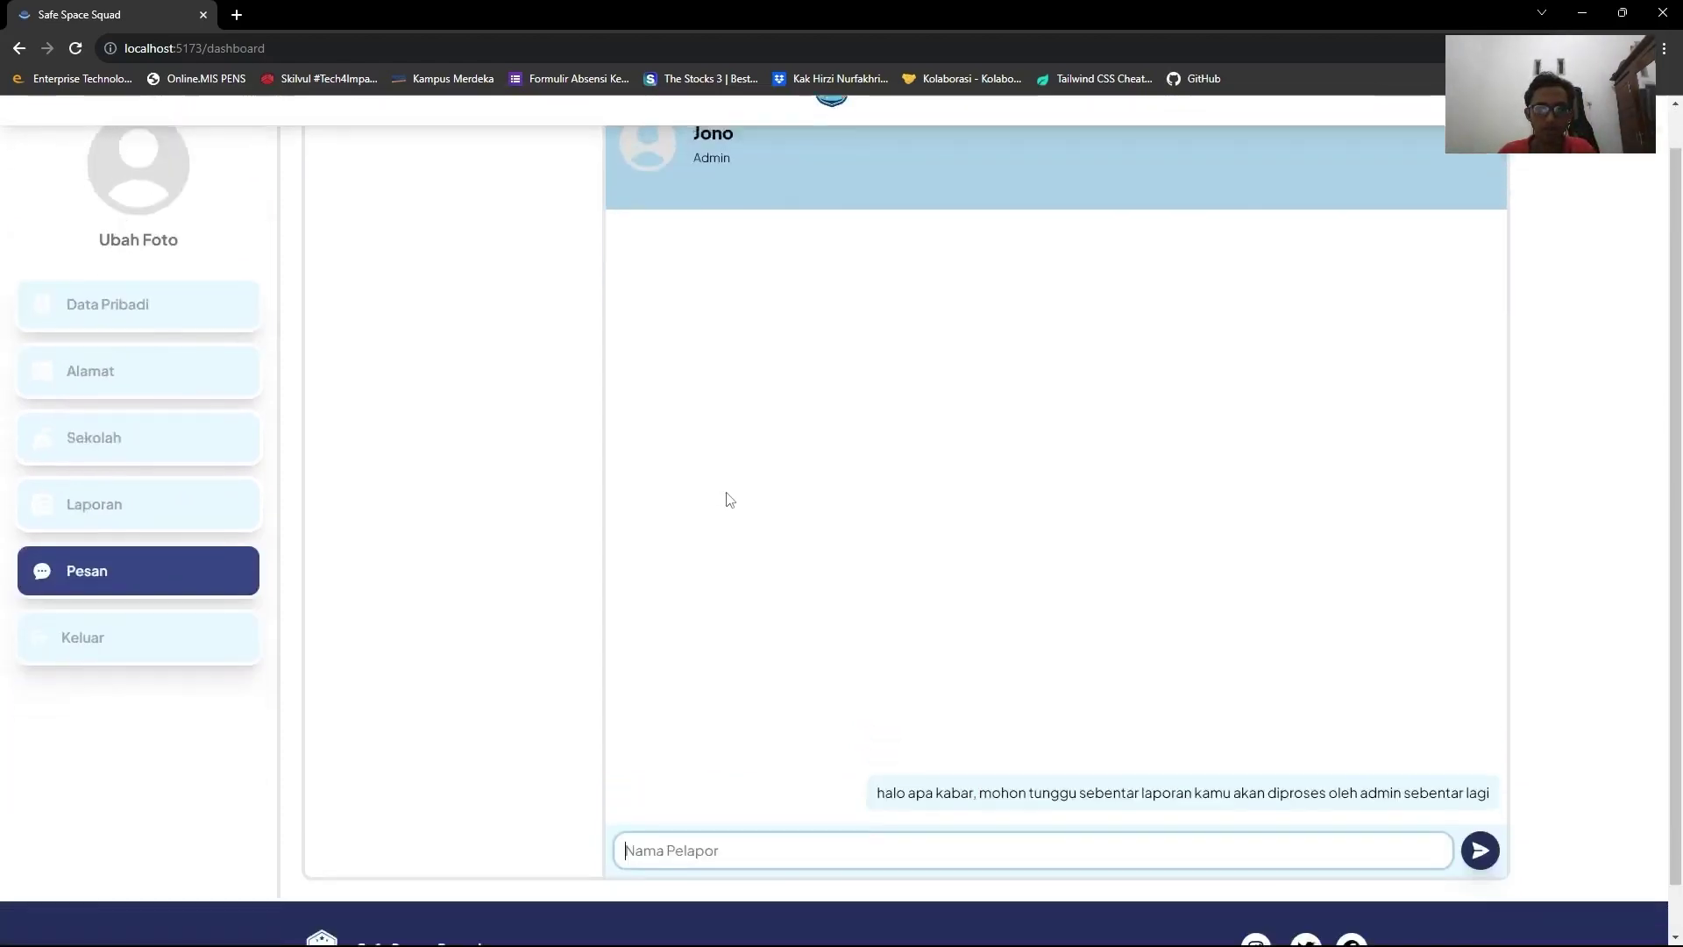
pyautogui.scroll(2, 650, 474)
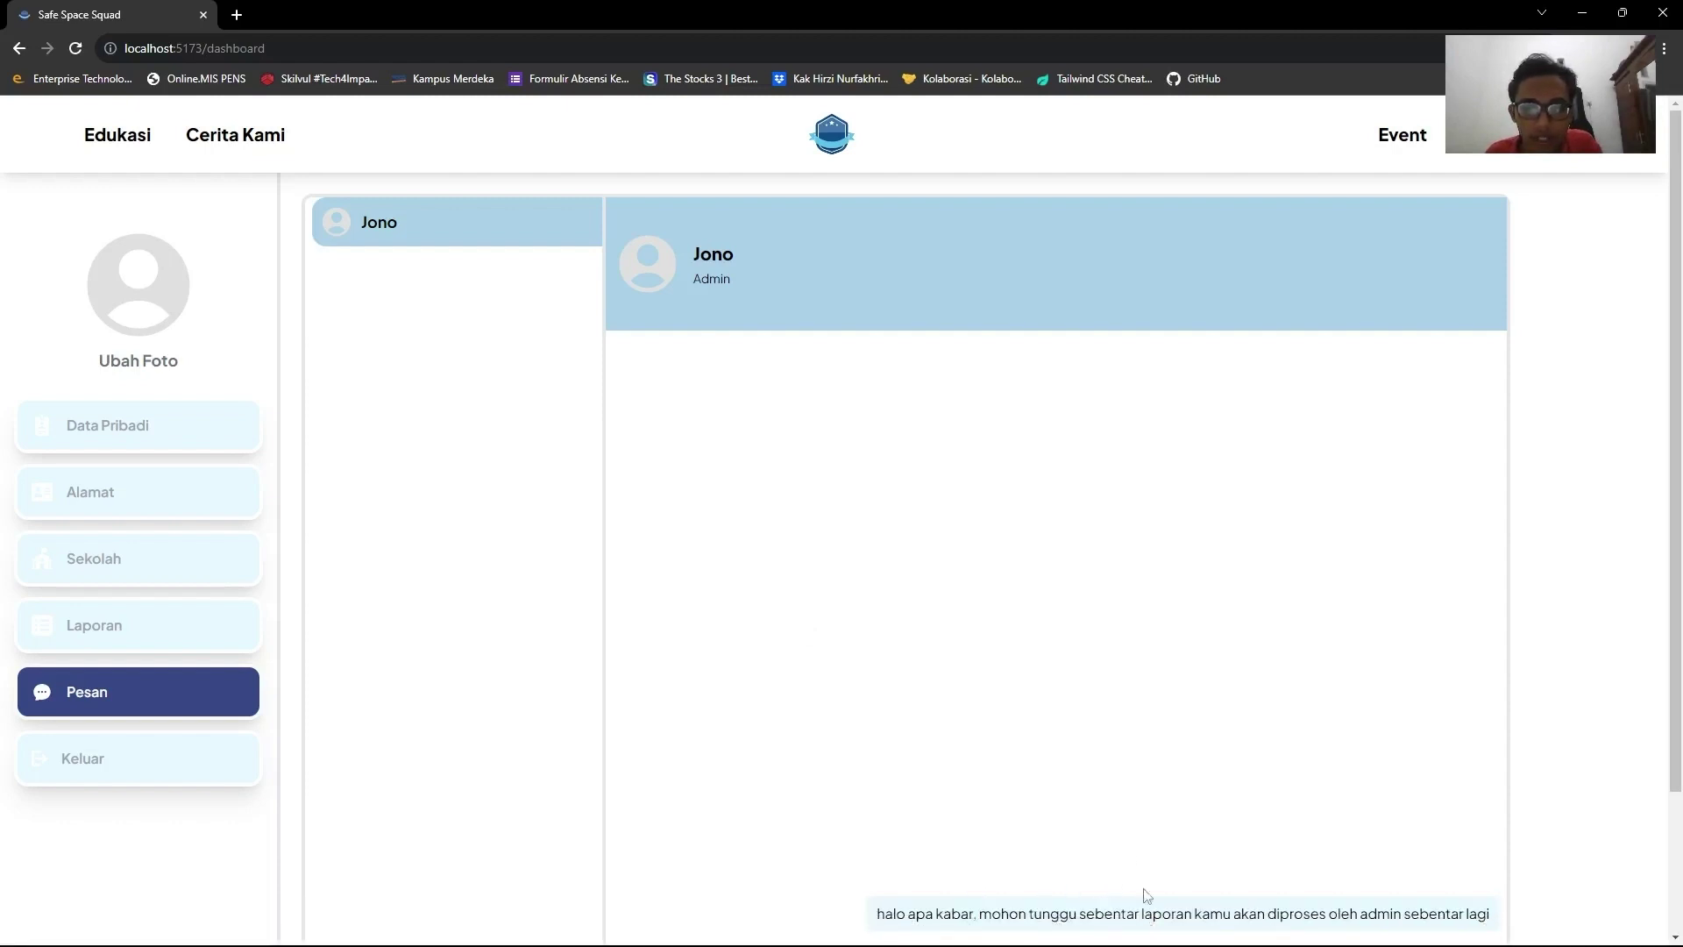
pyautogui.scroll(-2, 1100, 793)
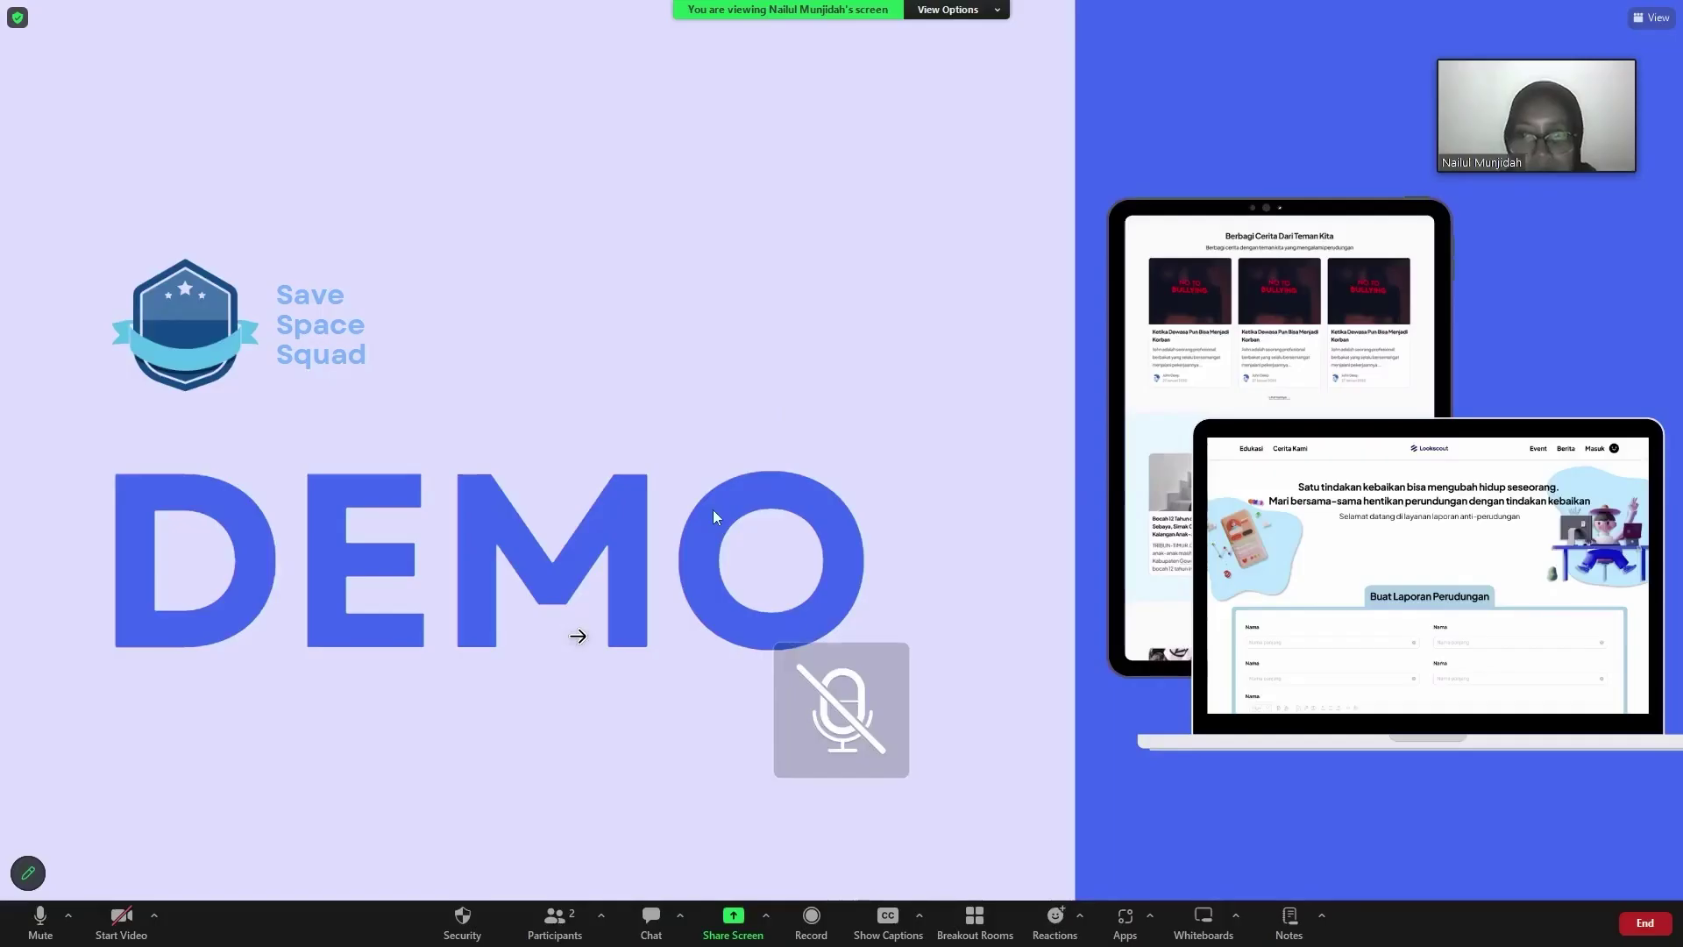